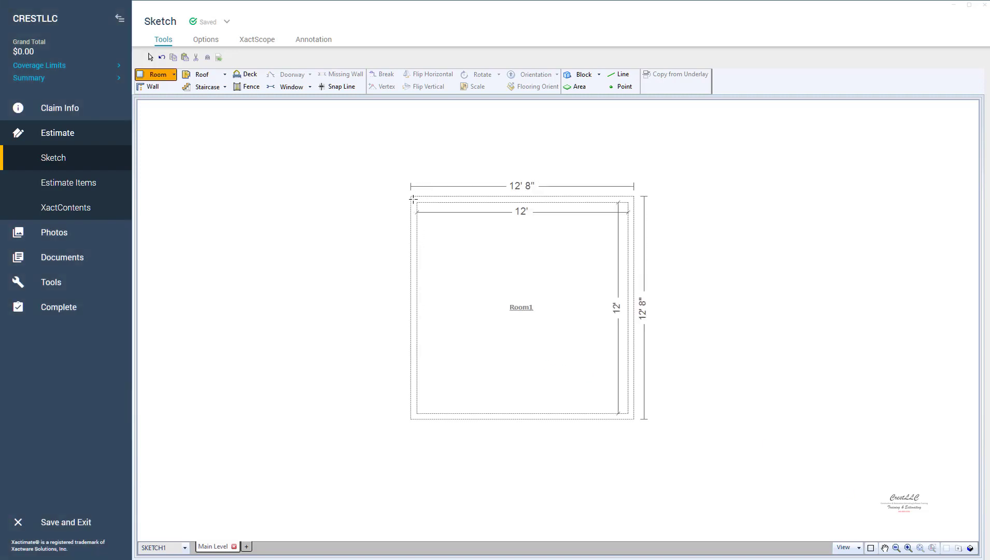
# Draw a square room measuring 12' by 12' inside on the Main Level.
pyautogui.click(413, 199)
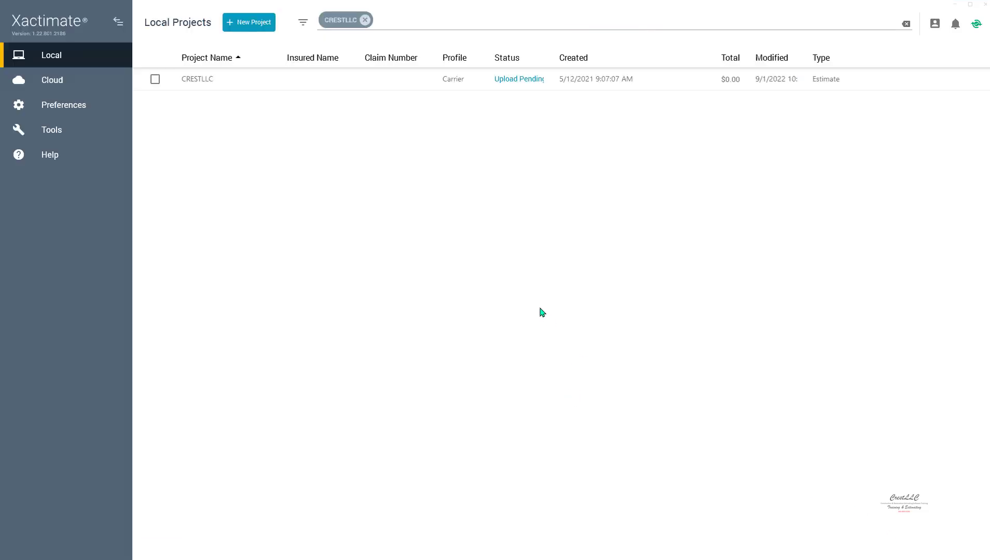
# Open the Sketch preferences and examine the 3D Details choices and the Default Textures setting under the view settings.
pyautogui.click(85, 108)
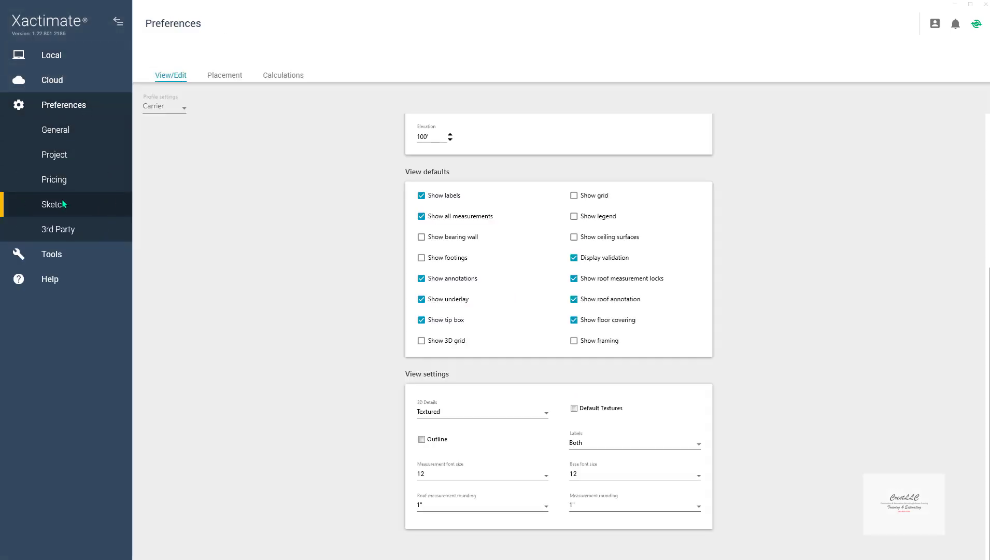
pyautogui.click(63, 204)
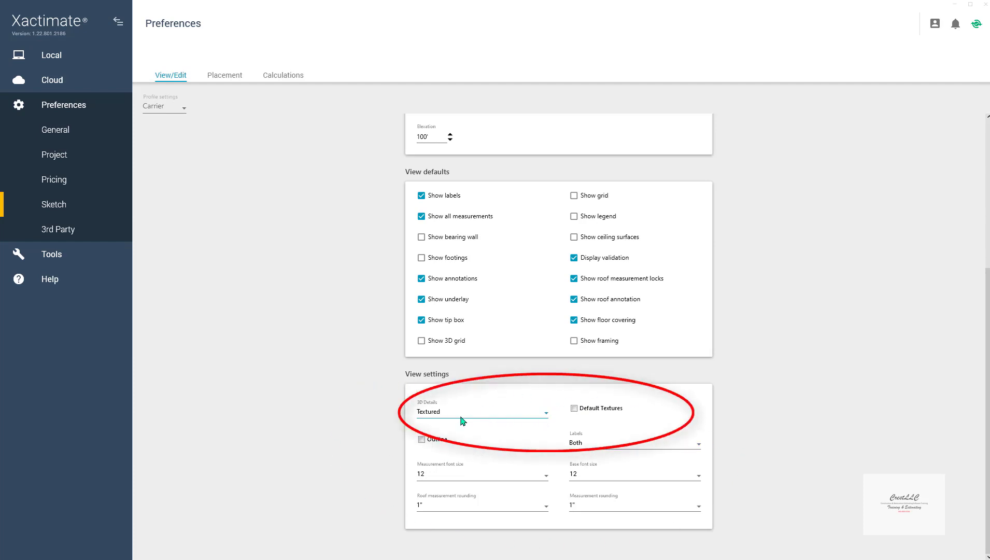
pyautogui.press('ctrl')
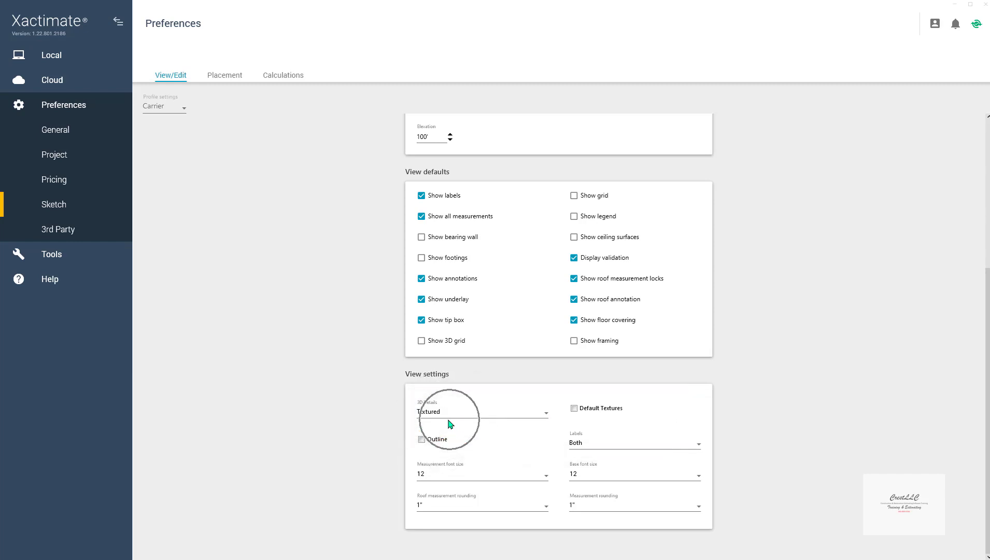
pyautogui.press('ctrl')
pyautogui.press('ctrl')
pyautogui.press('ctrl')
pyautogui.press('ctrl')
pyautogui.press('ctrl')
pyautogui.click(545, 414)
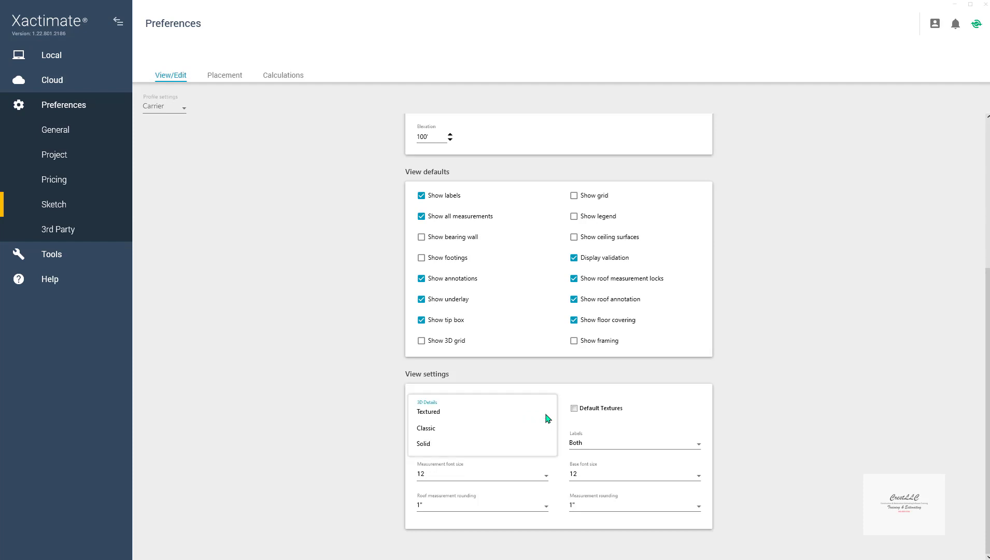
pyautogui.click(449, 435)
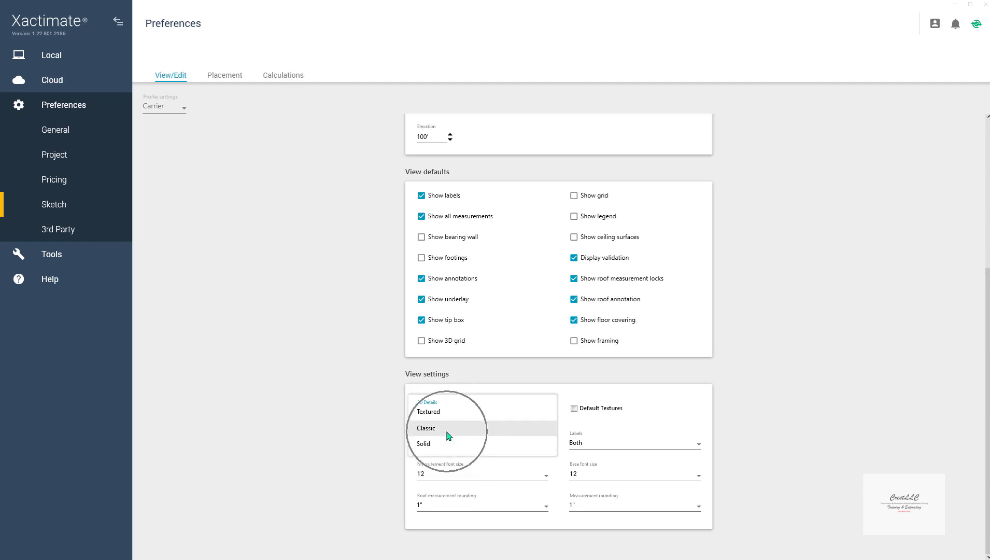
pyautogui.click(449, 435)
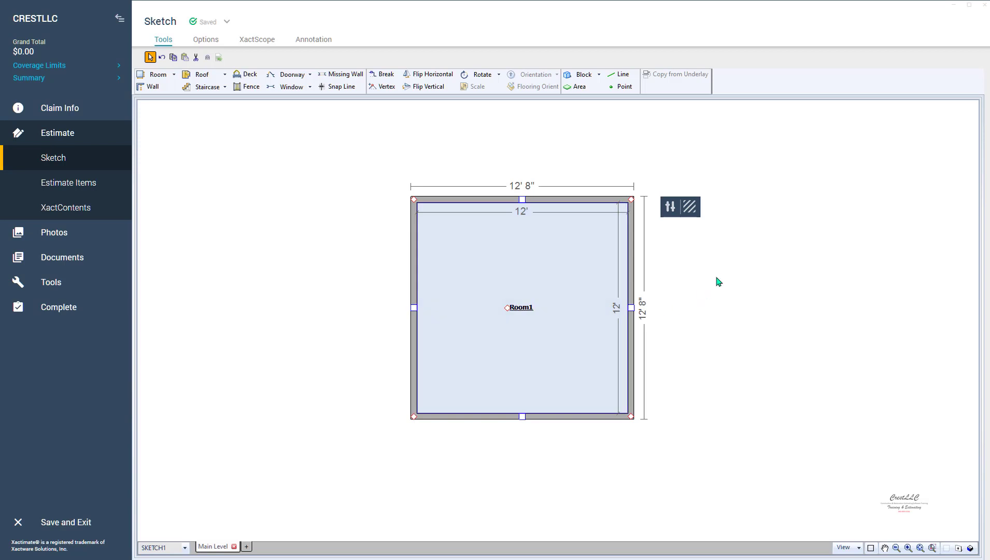
# Set the plan view's 3D Details to Classic in the view properties.
pyautogui.click(720, 281)
pyautogui.rightClick(720, 278)
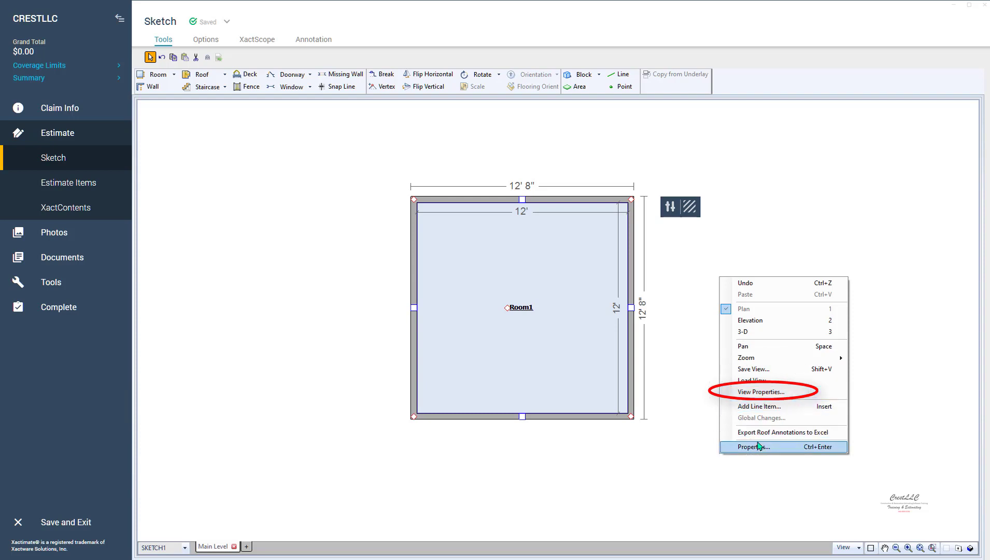
pyautogui.click(752, 393)
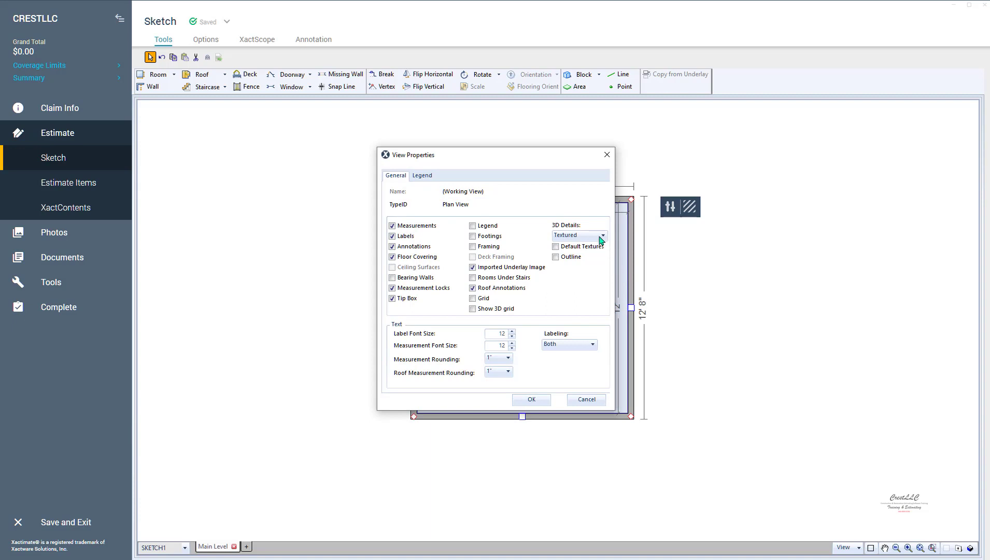
pyautogui.click(603, 236)
pyautogui.click(568, 248)
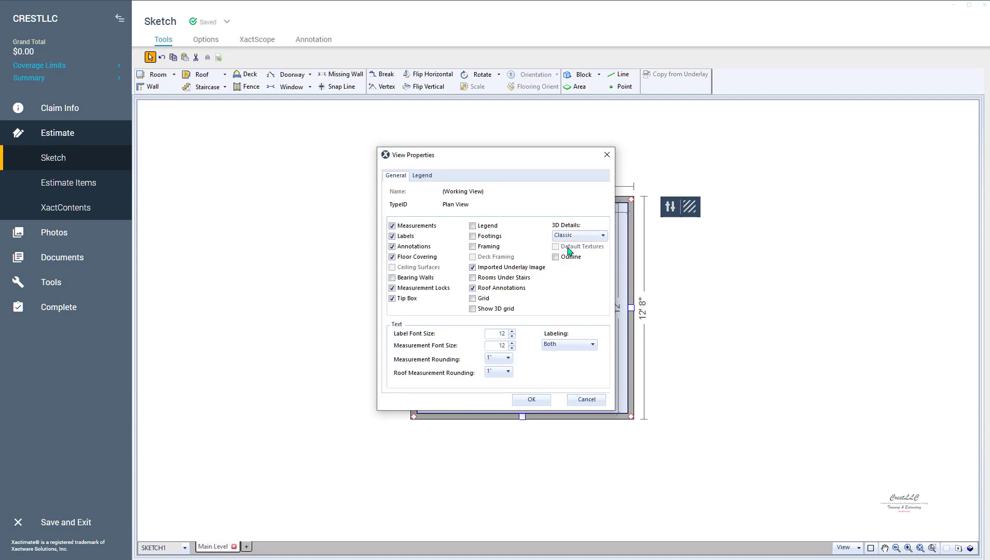
pyautogui.click(521, 399)
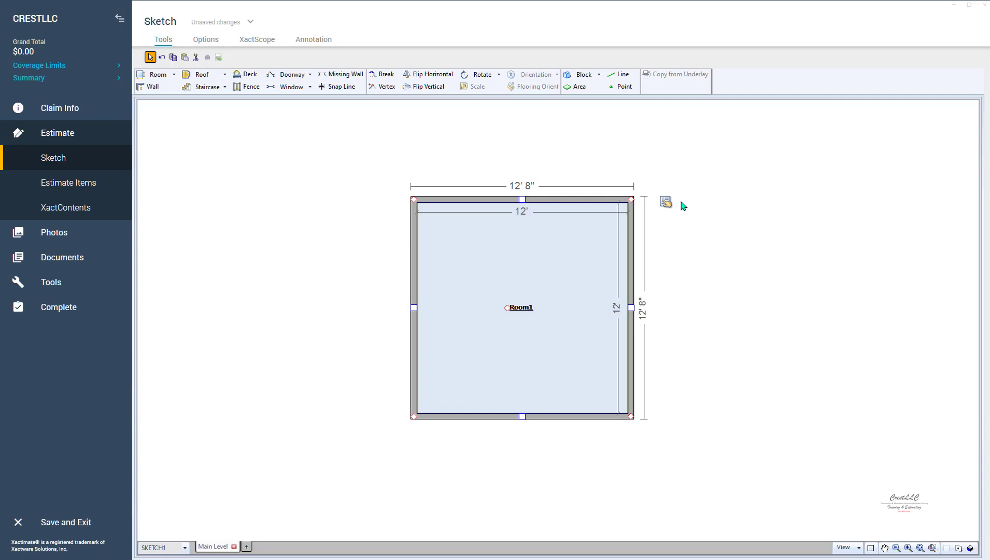
# Reopen the view properties and reapply Classic as the 3D Details style.
pyautogui.rightClick(725, 267)
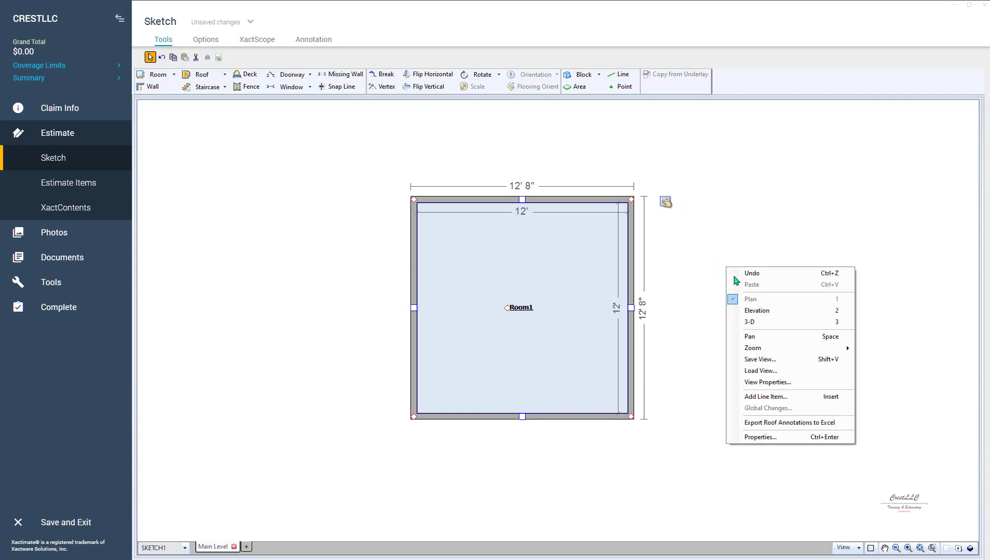
pyautogui.click(766, 382)
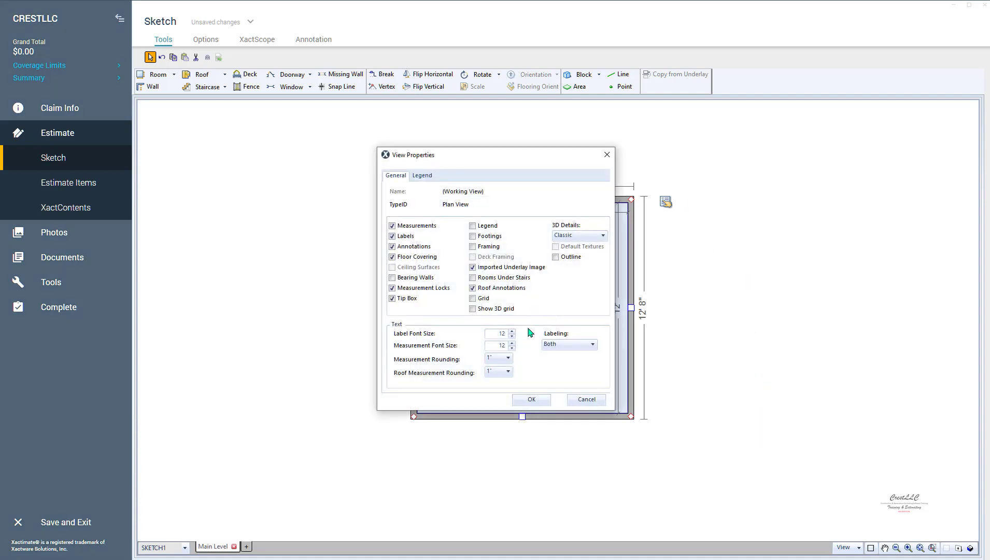
pyautogui.click(603, 235)
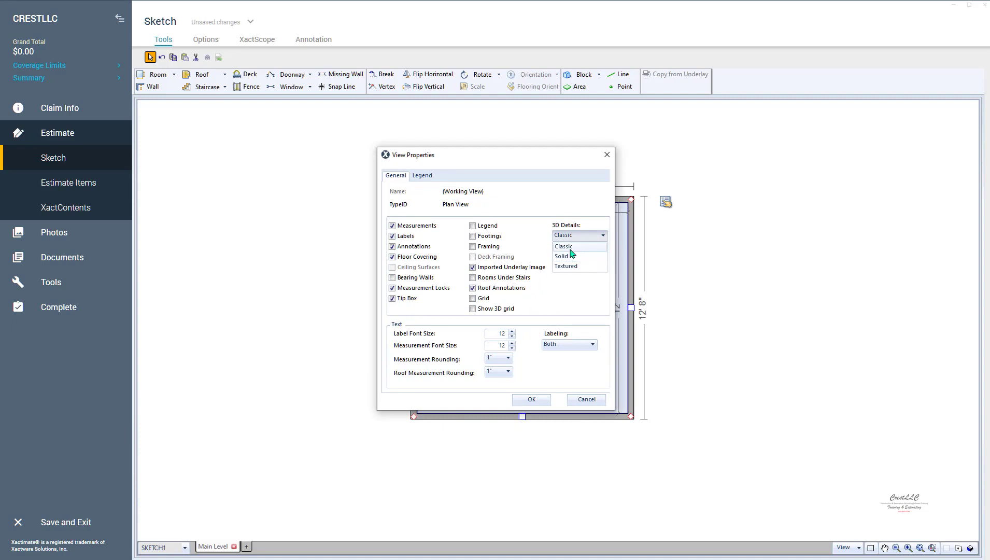
pyautogui.click(570, 248)
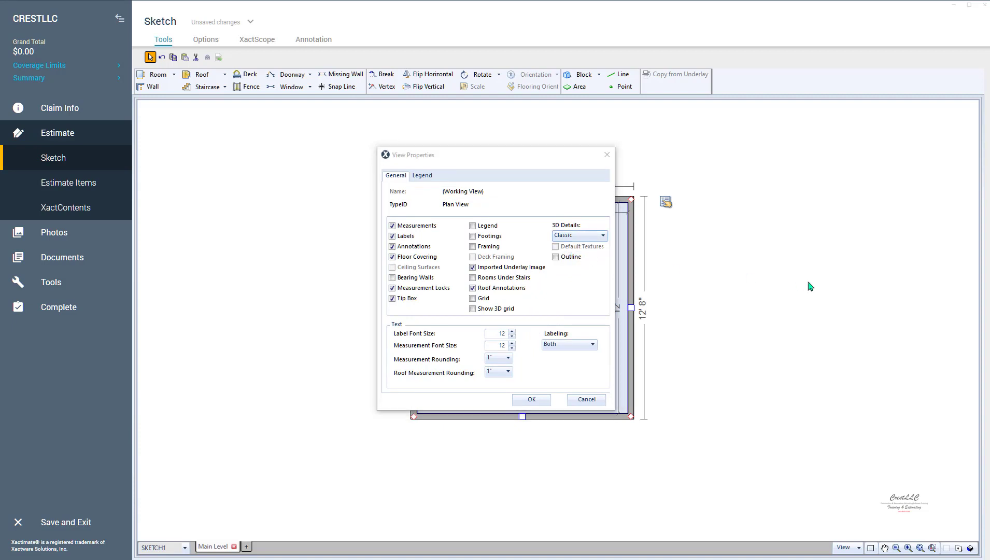
pyautogui.click(545, 400)
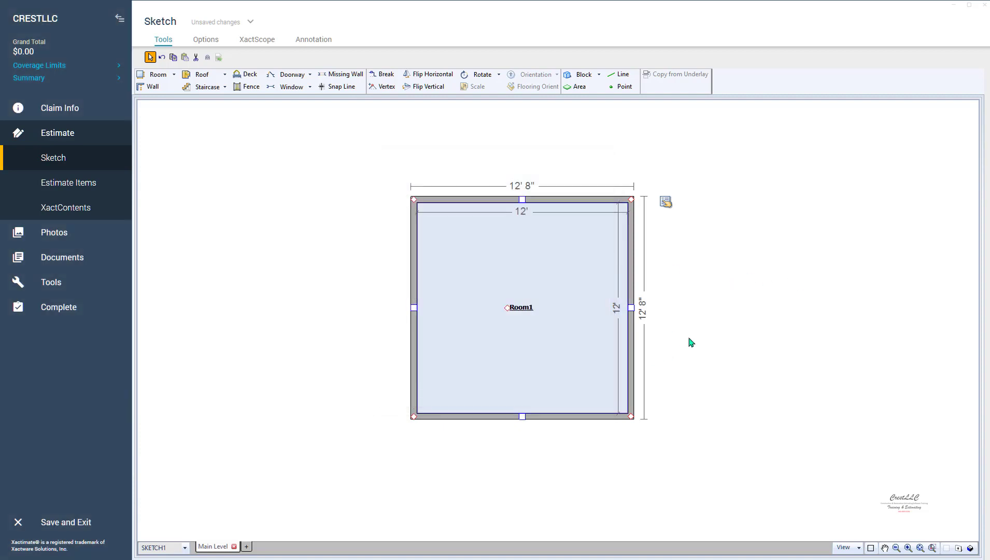
# Inspect the room in 3D from different angles and return to the plan view.
pyautogui.press('F8')
pyautogui.moveTo(705, 355); pyautogui.dragTo(734, 226)
pyautogui.moveTo(782, 288); pyautogui.dragTo(822, 291)
pyautogui.press('F3')
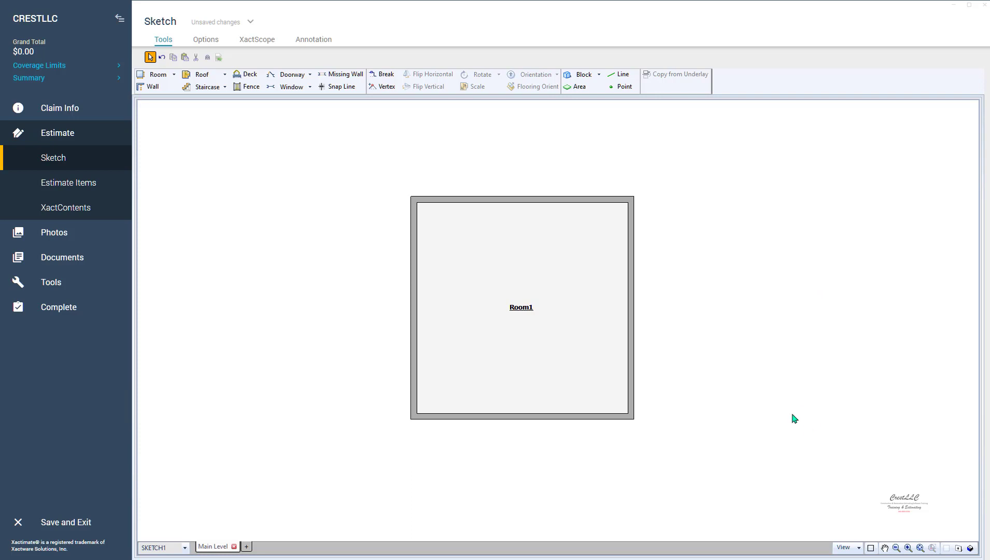
# Set the view's 3D Details to Solid and look at the room in 3D before returning to the plan.
pyautogui.click(620, 329)
pyautogui.doubleClick(734, 310)
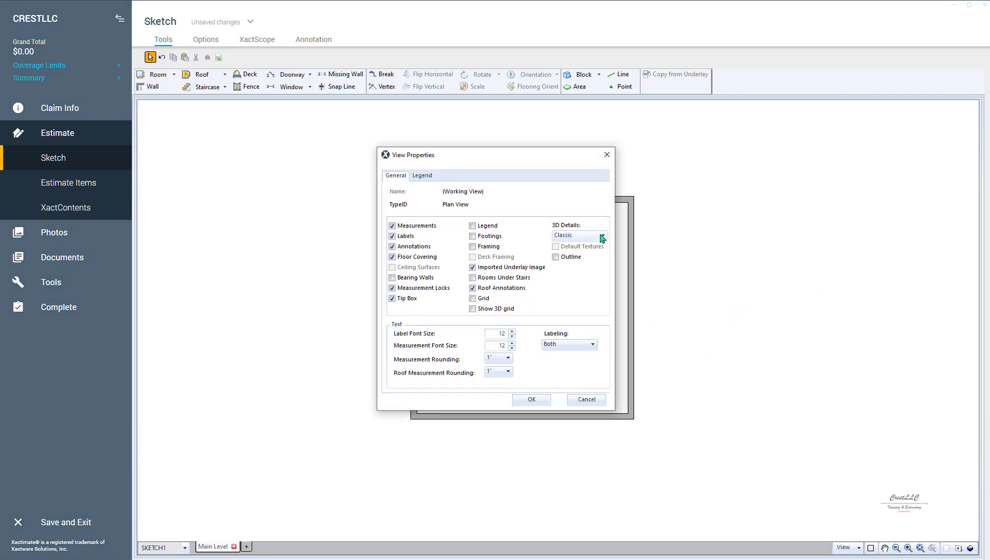
pyautogui.click(604, 236)
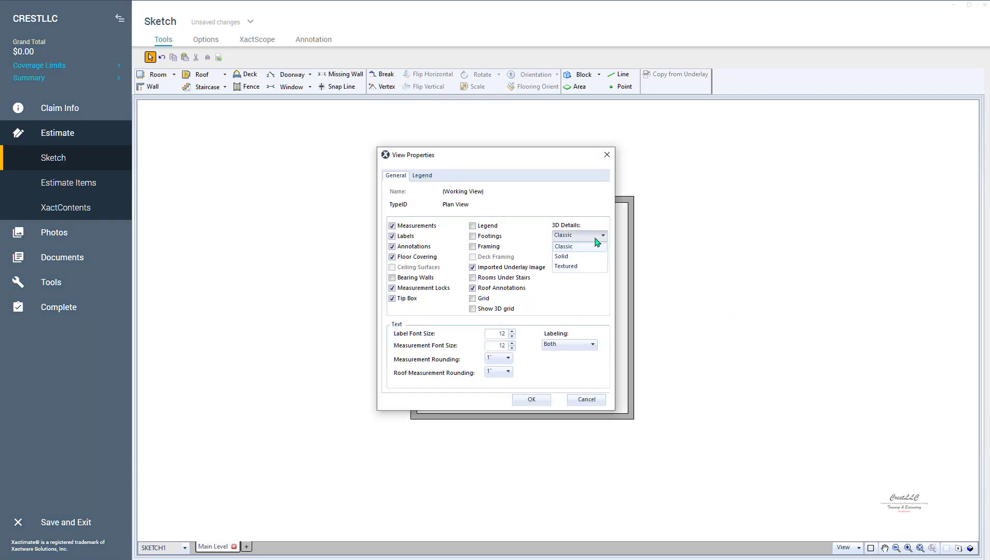
pyautogui.click(568, 258)
pyautogui.click(531, 399)
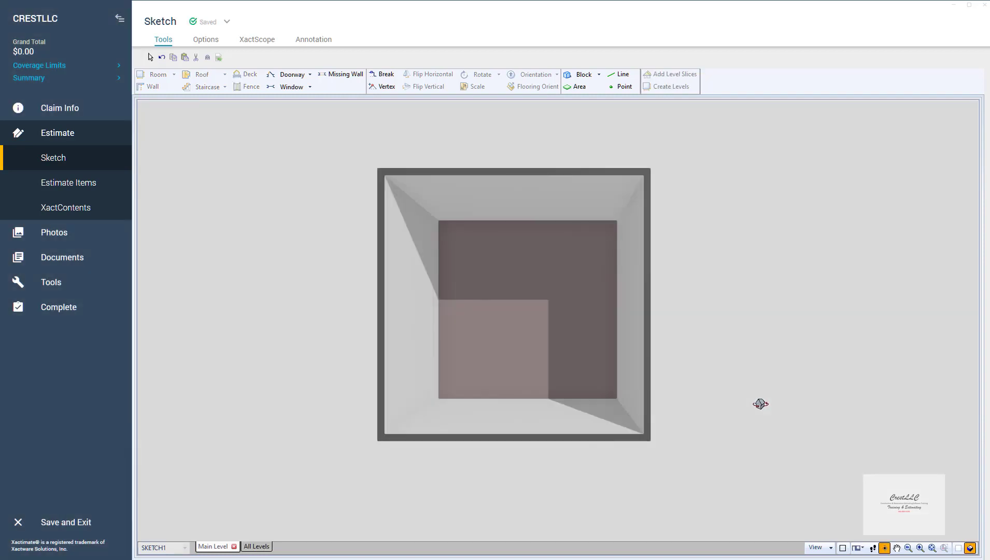
pyautogui.moveTo(761, 403)
pyautogui.mouseDown()
pyautogui.moveTo(727, 186)
pyautogui.moveTo(608, 230)
pyautogui.moveTo(595, 261)
pyautogui.moveTo(717, 271)
pyautogui.moveTo(766, 238)
pyautogui.moveTo(773, 207)
pyautogui.moveTo(760, 194)
pyautogui.moveTo(822, 369)
pyautogui.moveTo(823, 438)
pyautogui.moveTo(760, 334)
pyautogui.moveTo(760, 349)
pyautogui.mouseUp()
pyautogui.press('F6')
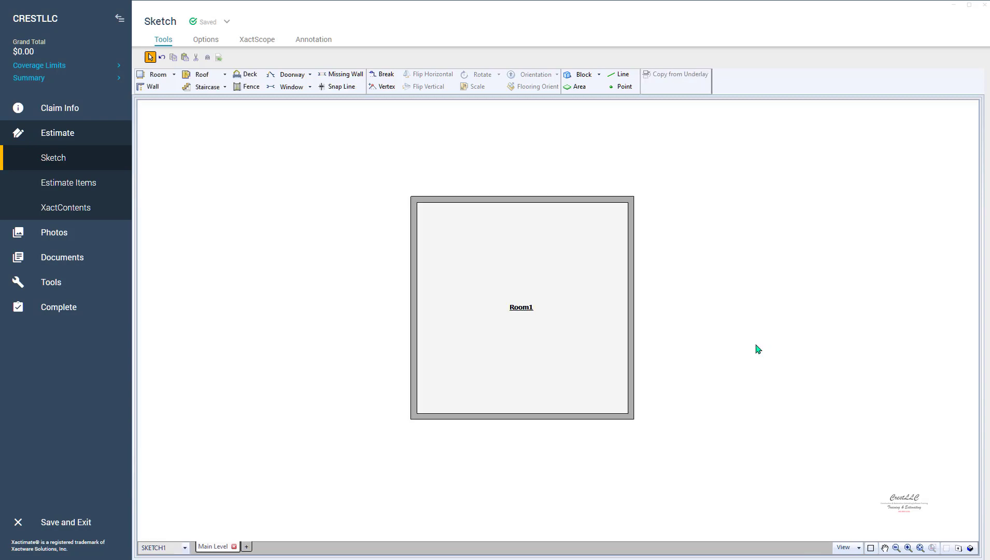
# Set the view's 3D Details to Textured.
pyautogui.rightClick(713, 307)
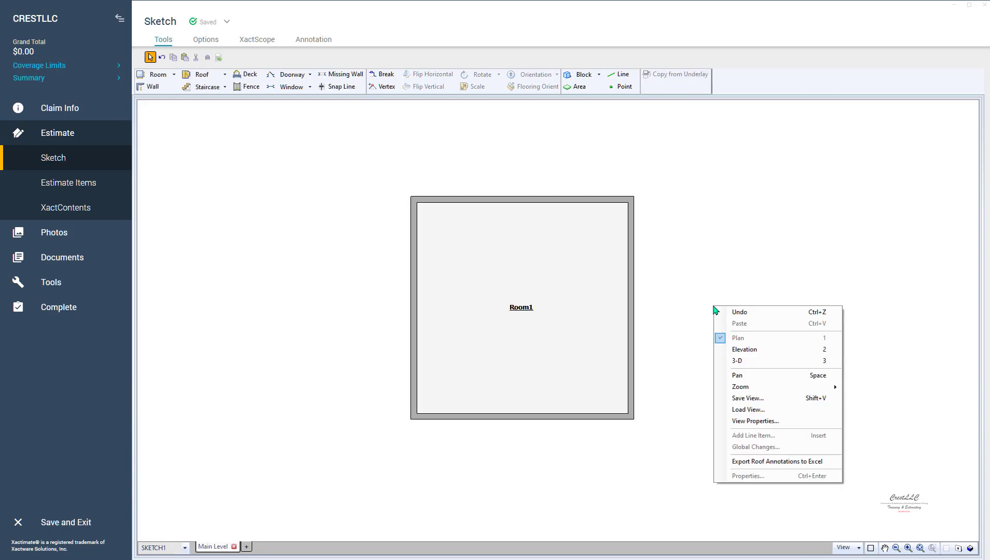
pyautogui.click(760, 420)
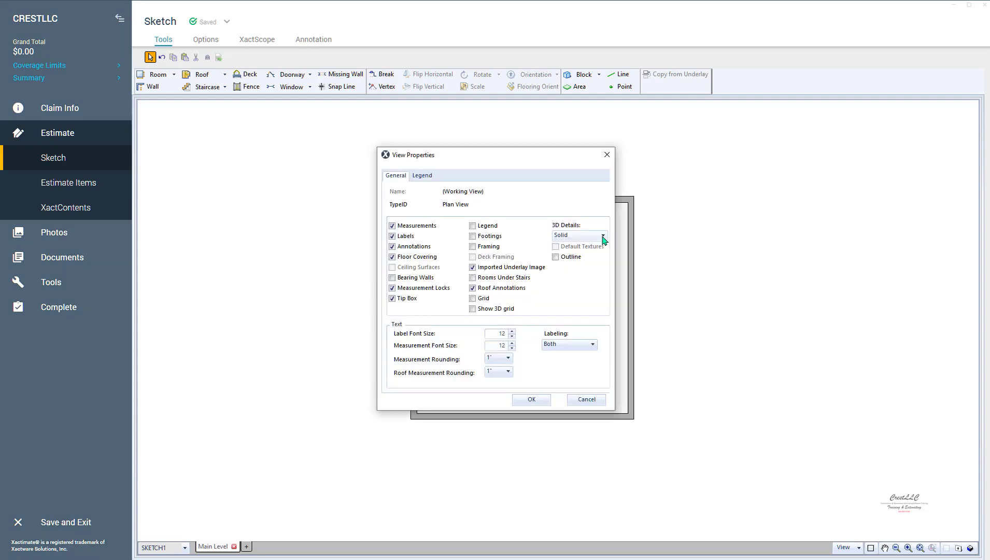
pyautogui.click(604, 236)
pyautogui.click(578, 267)
pyautogui.click(530, 400)
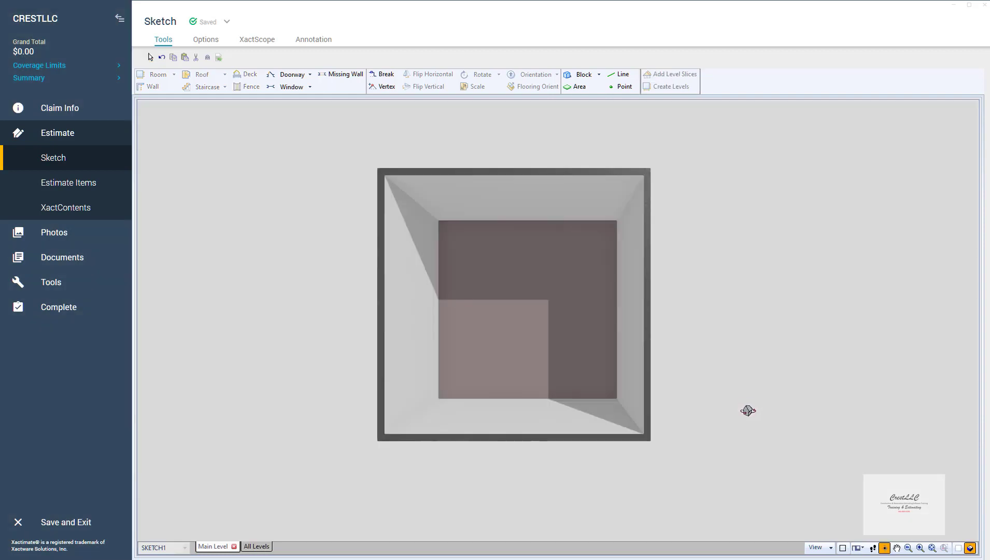
# Look at the room's outside walls in 3D with the Textured style and return to the plan.
pyautogui.moveTo(749, 403); pyautogui.dragTo(667, 204)
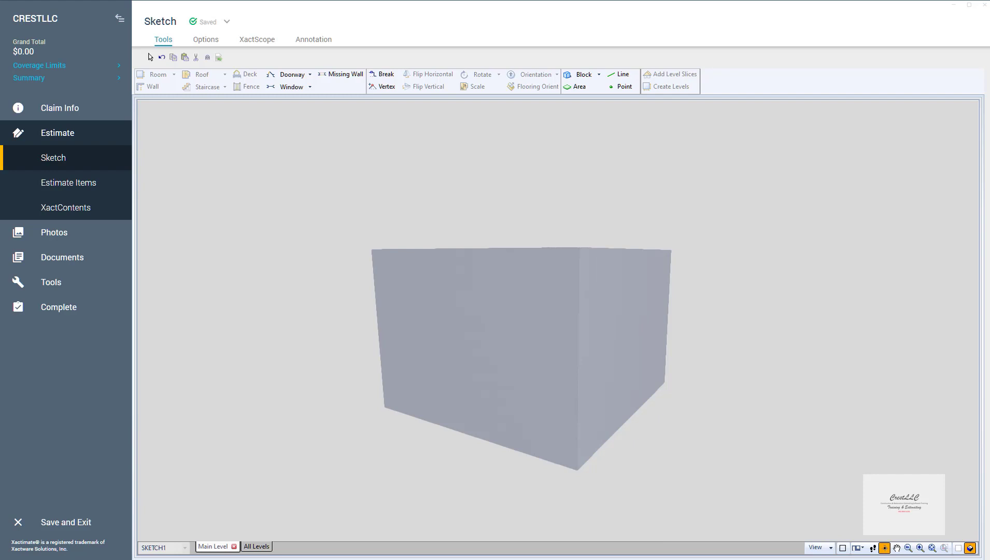
pyautogui.click(893, 451)
pyautogui.press('F8')
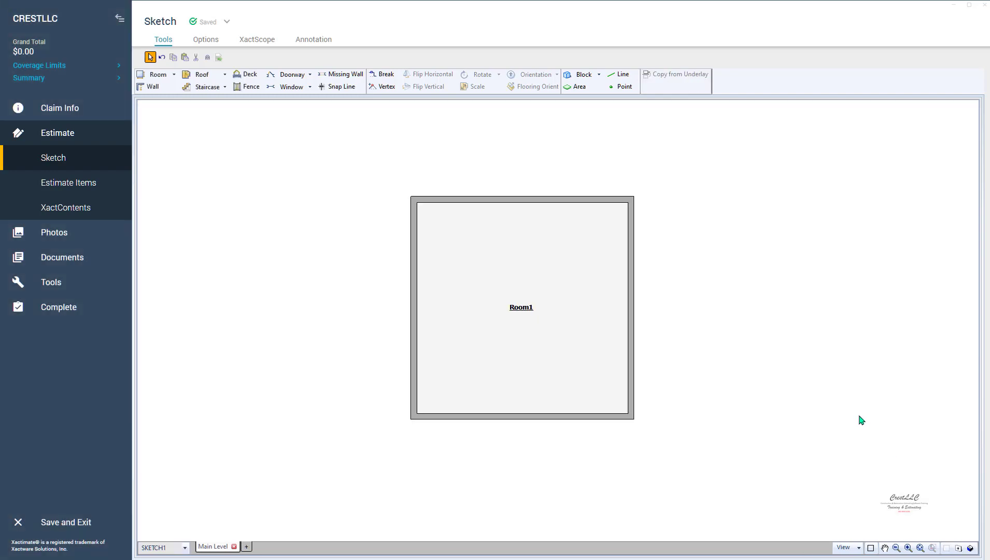
# Turn on Default Textures in the plan view's properties.
pyautogui.rightClick(765, 329)
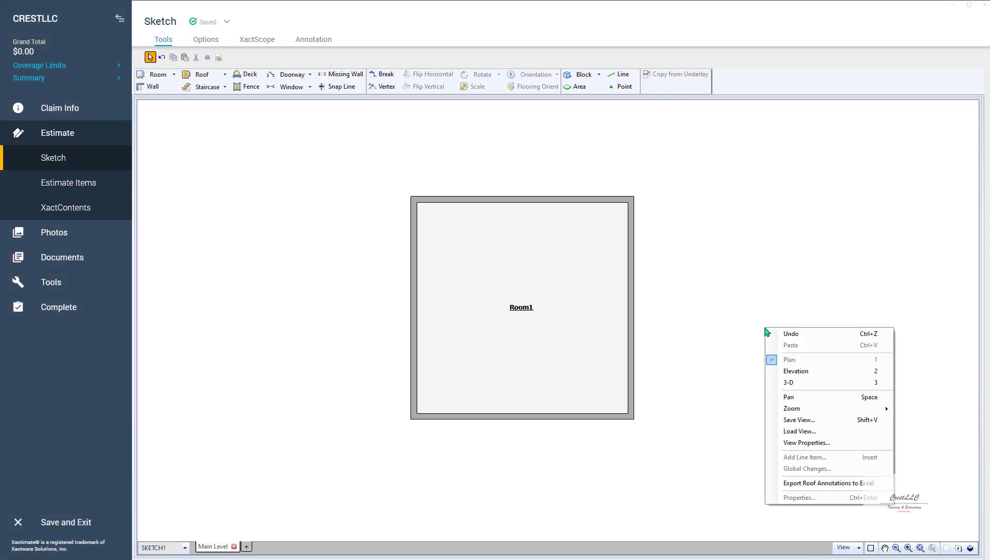
pyautogui.click(797, 443)
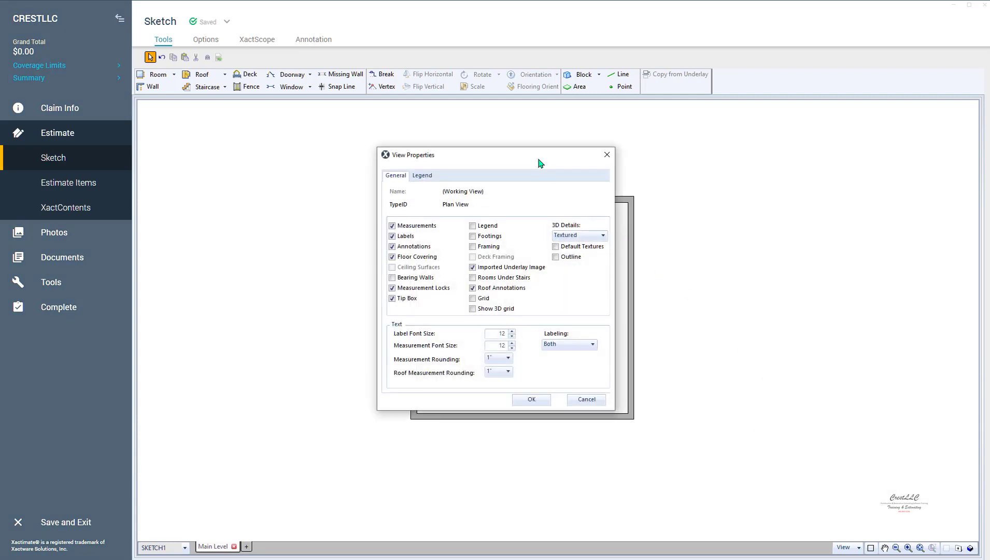
pyautogui.moveTo(539, 163)
pyautogui.mouseDown()
pyautogui.moveTo(747, 180)
pyautogui.moveTo(847, 168)
pyautogui.moveTo(813, 165)
pyautogui.mouseUp()
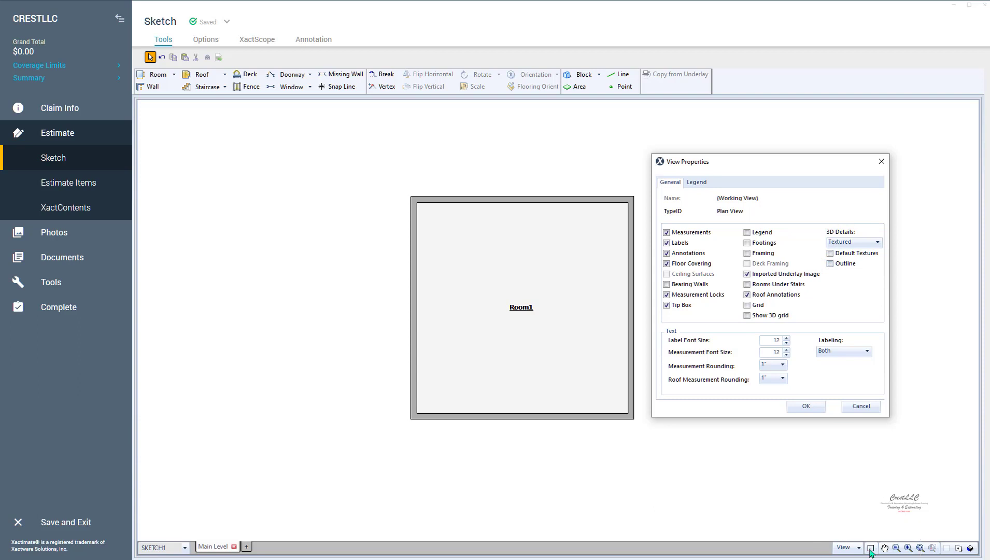
pyautogui.click(829, 253)
pyautogui.click(818, 407)
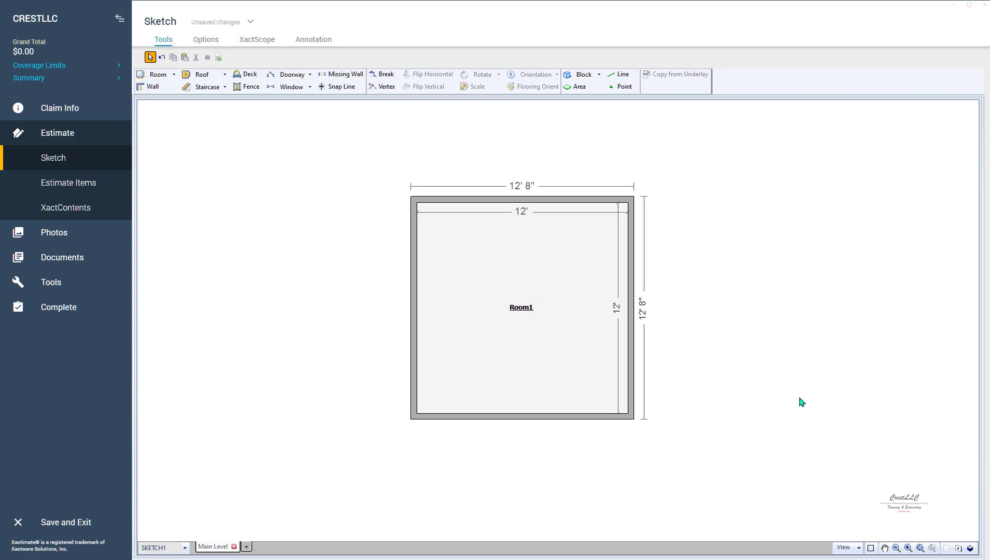
# Examine the default textures on the room's floor and outside walls in 3D, and return to the plan view.
pyautogui.press('F9')
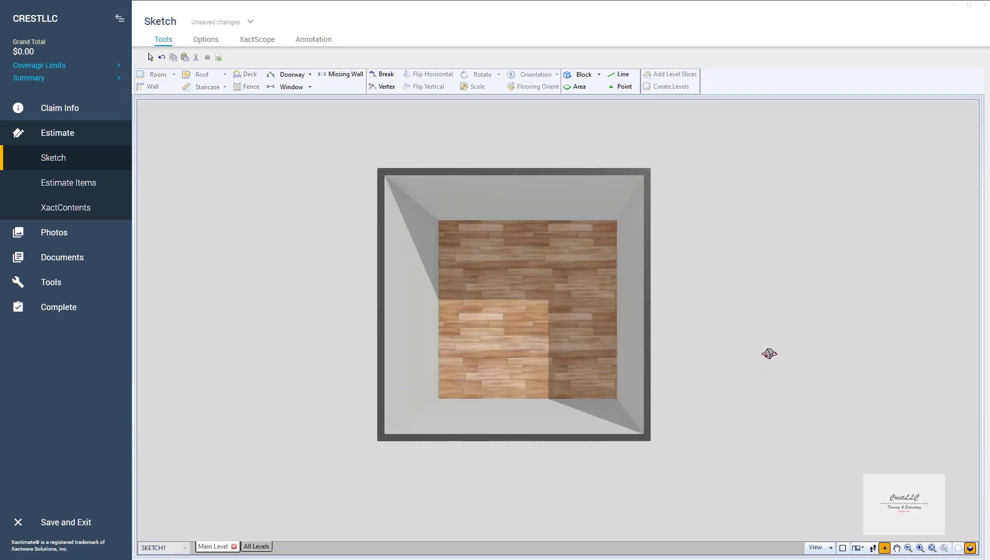
pyautogui.moveTo(769, 353); pyautogui.dragTo(874, 421)
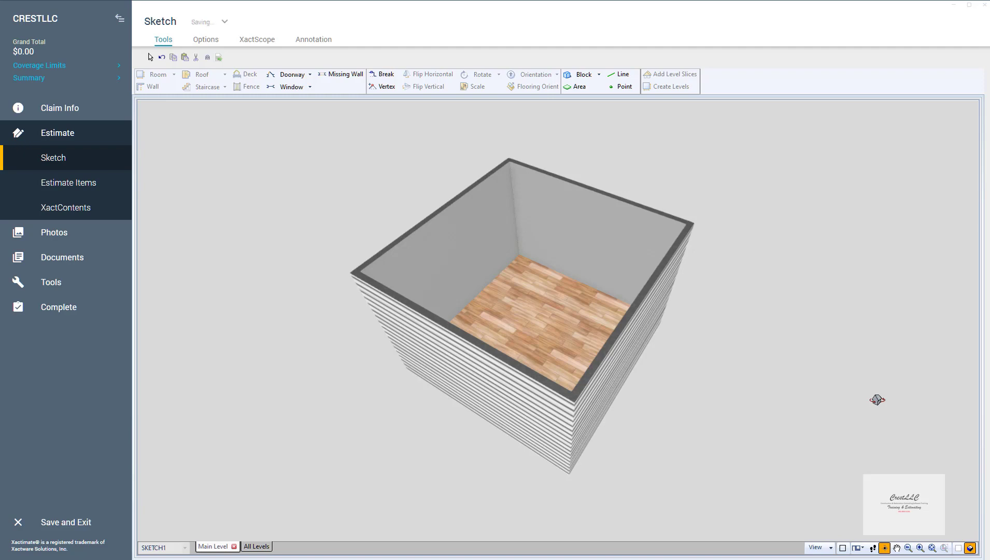
pyautogui.moveTo(818, 422)
pyautogui.mouseDown()
pyautogui.moveTo(781, 336)
pyautogui.moveTo(767, 393)
pyautogui.moveTo(815, 421)
pyautogui.mouseUp()
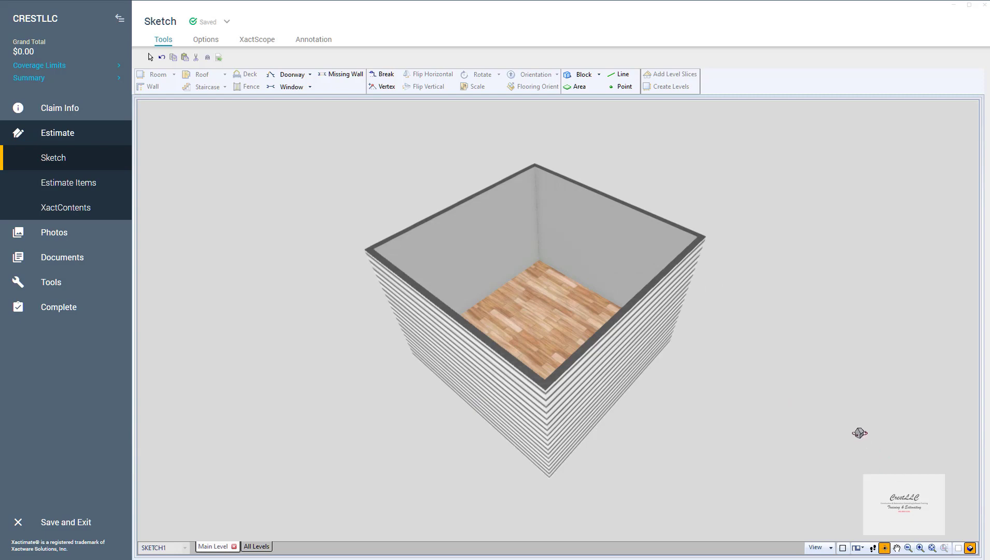
pyautogui.click(818, 408)
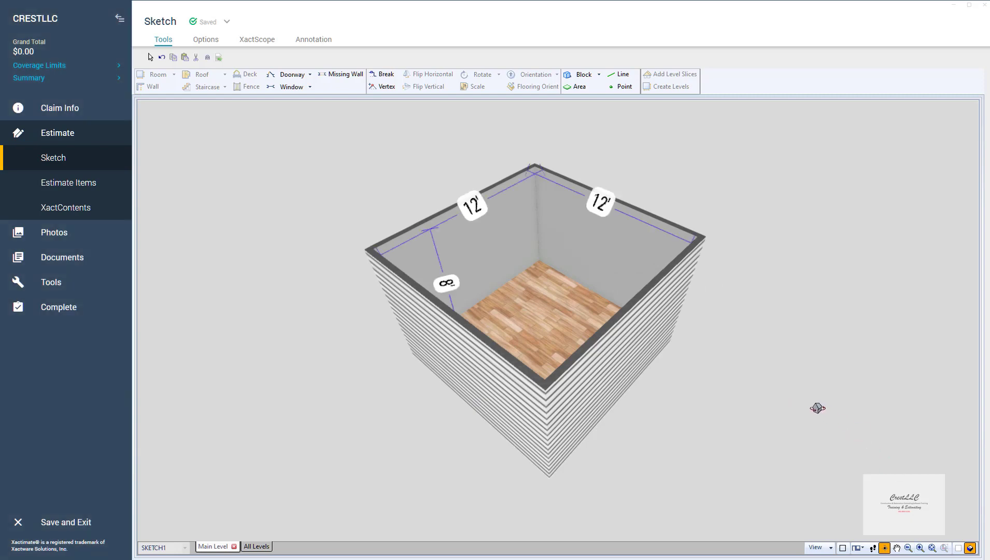
pyautogui.press('F8')
# Open the room's properties and move them clear of the plan drawing.
pyautogui.click(598, 345)
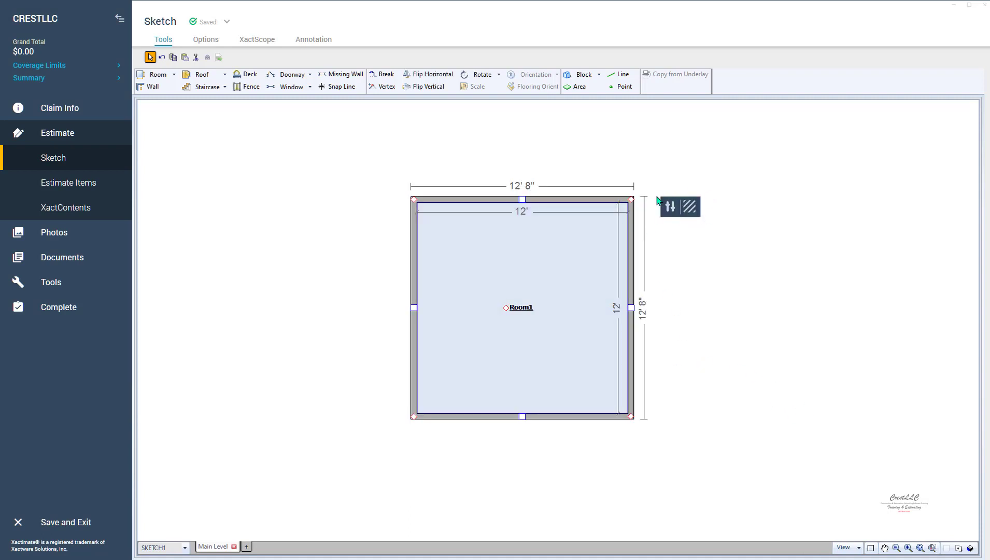
pyautogui.click(692, 213)
pyautogui.press('ctrl')
pyautogui.press('ctrl')
pyautogui.press('ctrl')
pyautogui.click(668, 210)
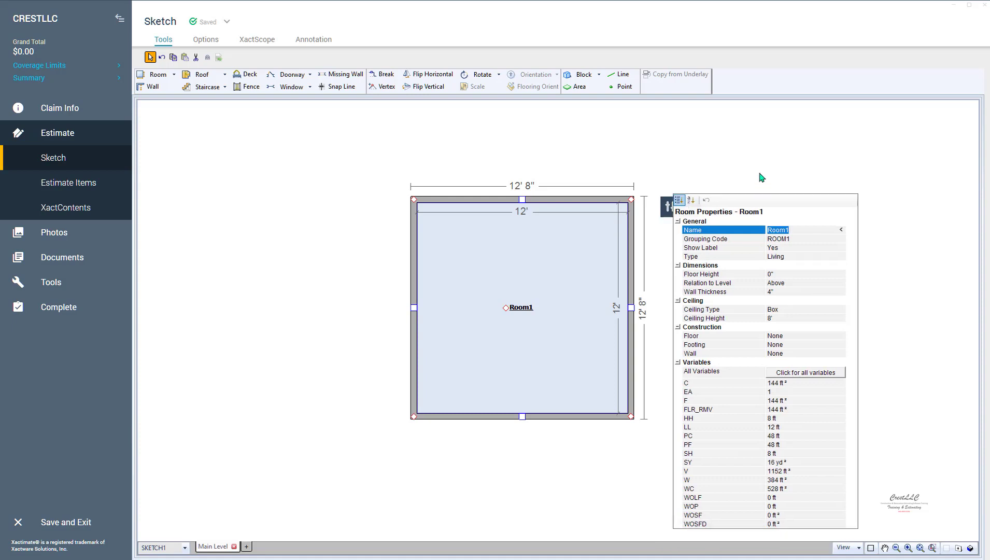
pyautogui.moveTo(761, 175); pyautogui.dragTo(796, 132)
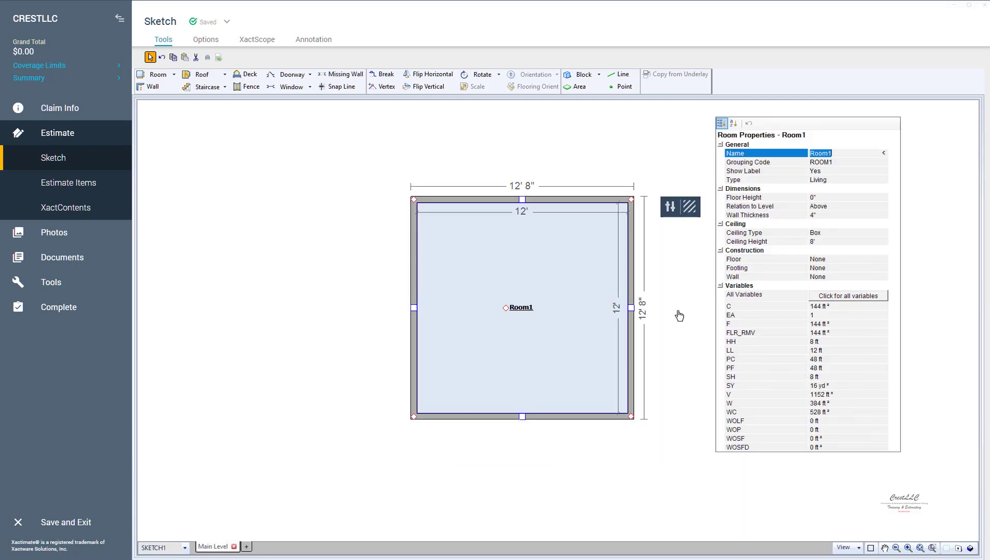
# Close the room's properties, open its textures and browse the material textures available for the floor.
pyautogui.click(679, 313)
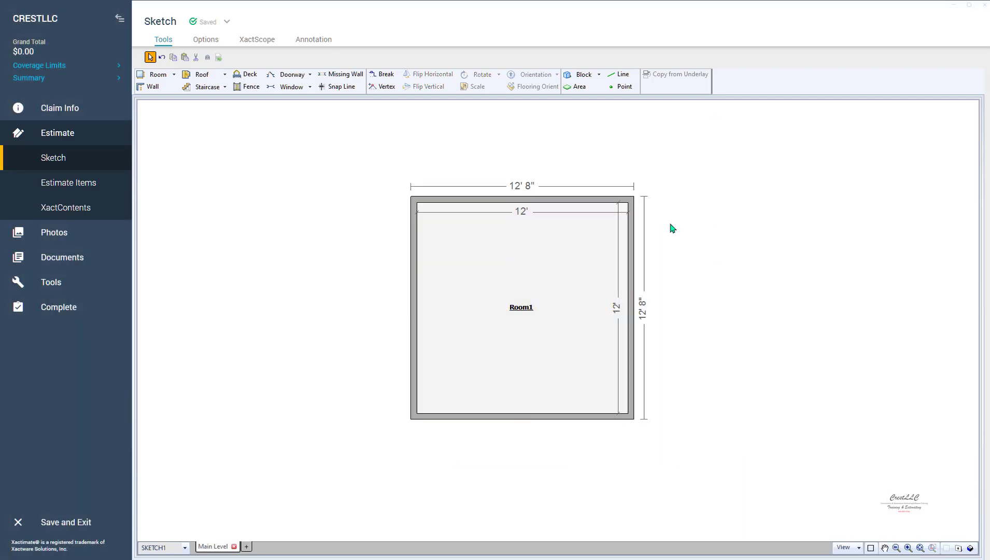
pyautogui.click(522, 281)
pyautogui.click(693, 212)
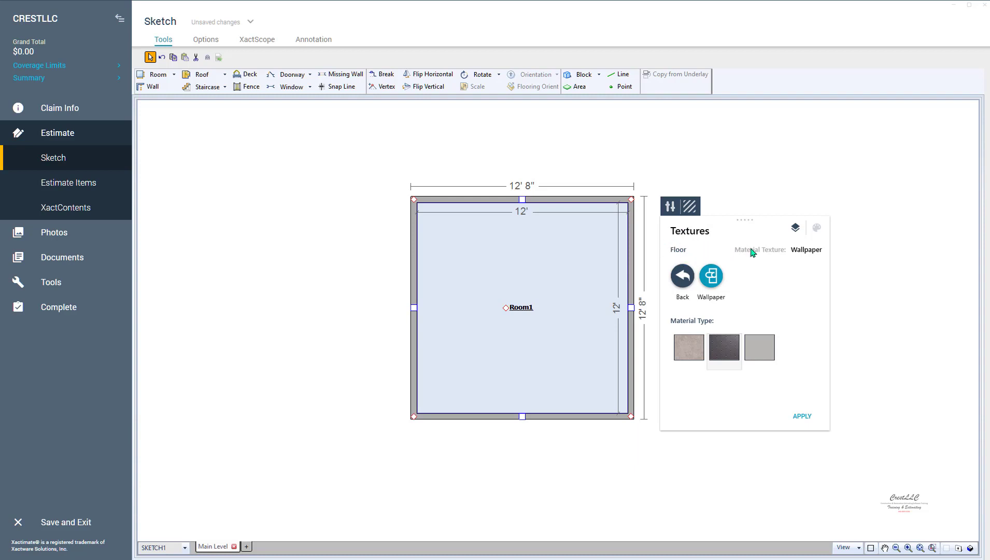
pyautogui.click(679, 276)
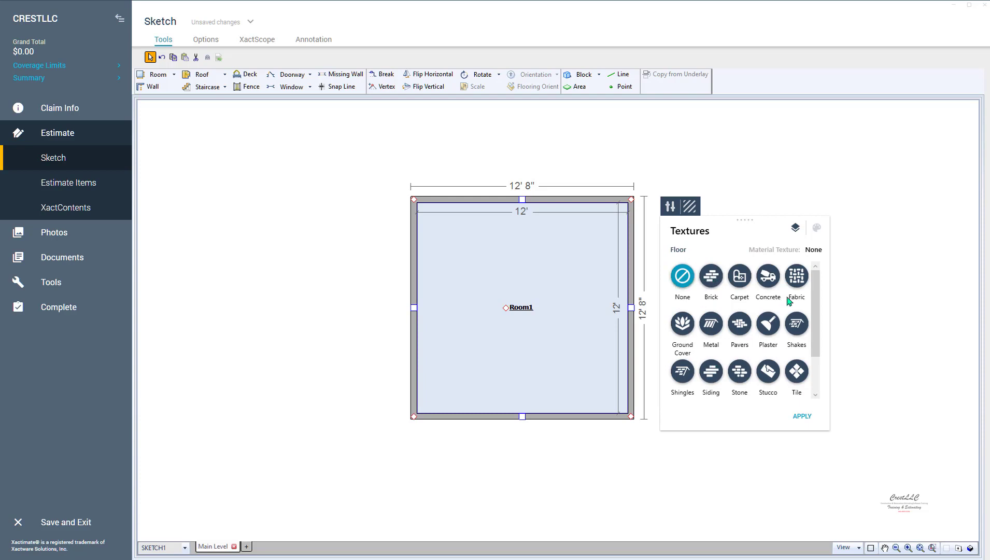
pyautogui.moveTo(813, 316); pyautogui.dragTo(820, 365)
pyautogui.scroll(2, 821, 368)
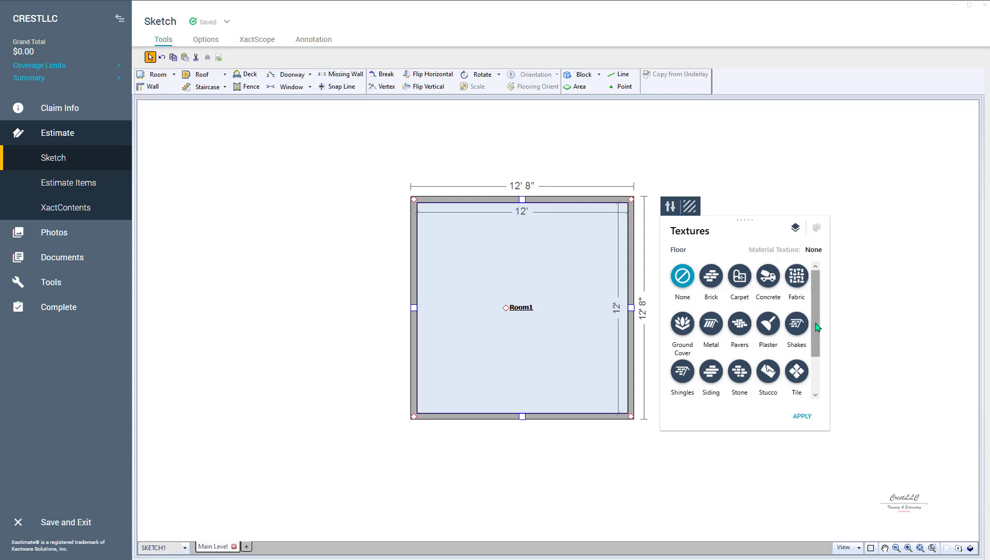
# Apply the light beige Wallpaper material to the room's floor and deselect the room.
pyautogui.moveTo(817, 328); pyautogui.dragTo(819, 379)
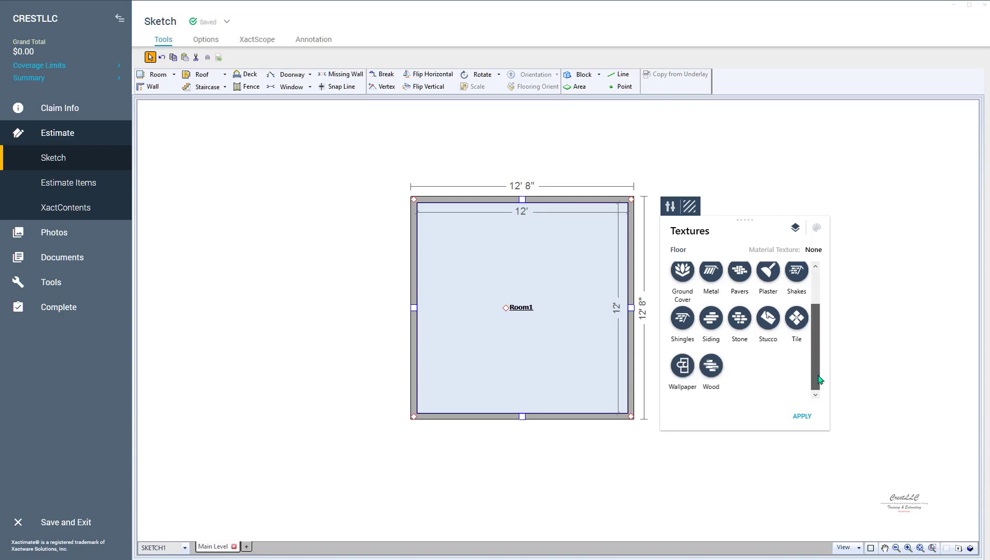
pyautogui.click(681, 366)
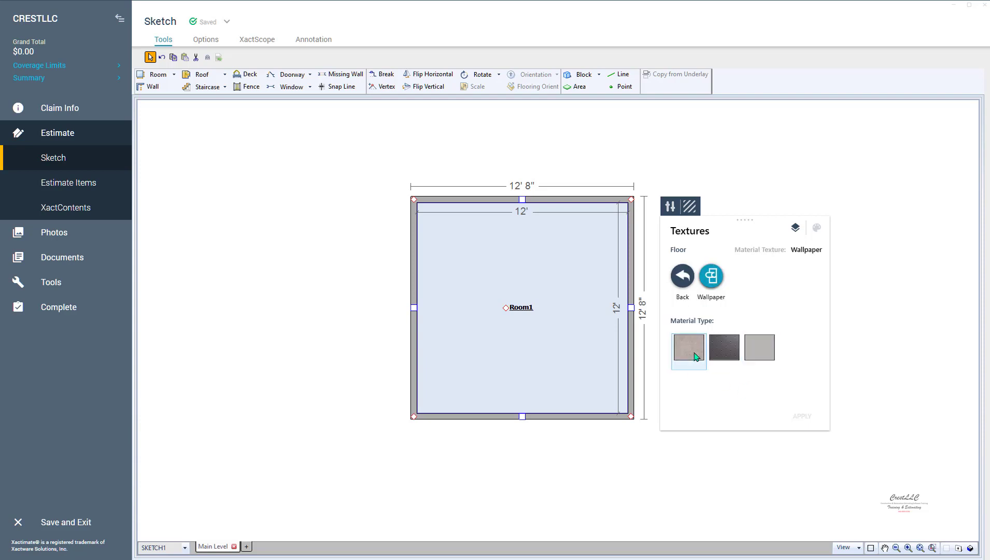
pyautogui.click(697, 357)
pyautogui.click(799, 416)
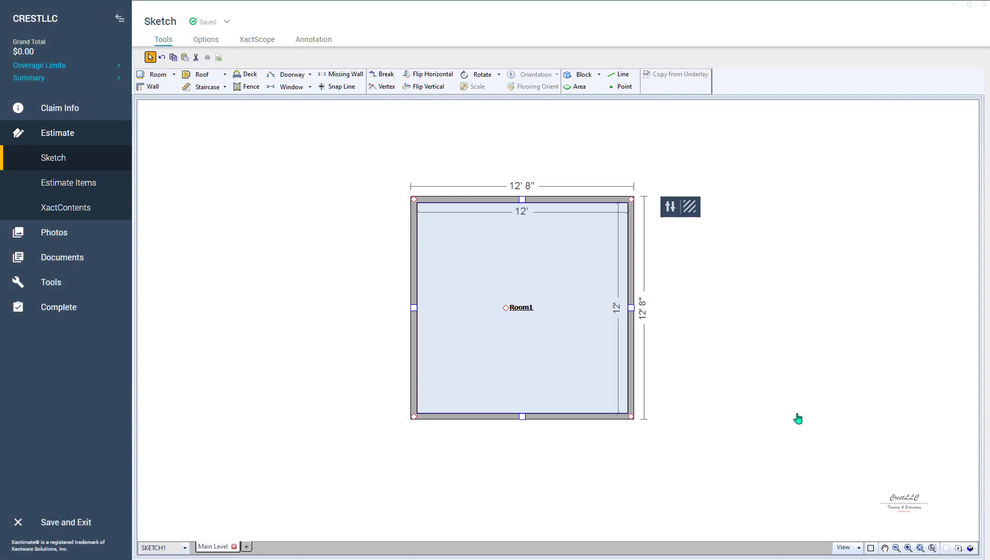
pyautogui.click(768, 401)
# Examine the wallpaper texture on the room's floor in 3D and return to the plan view.
pyautogui.press('F9')
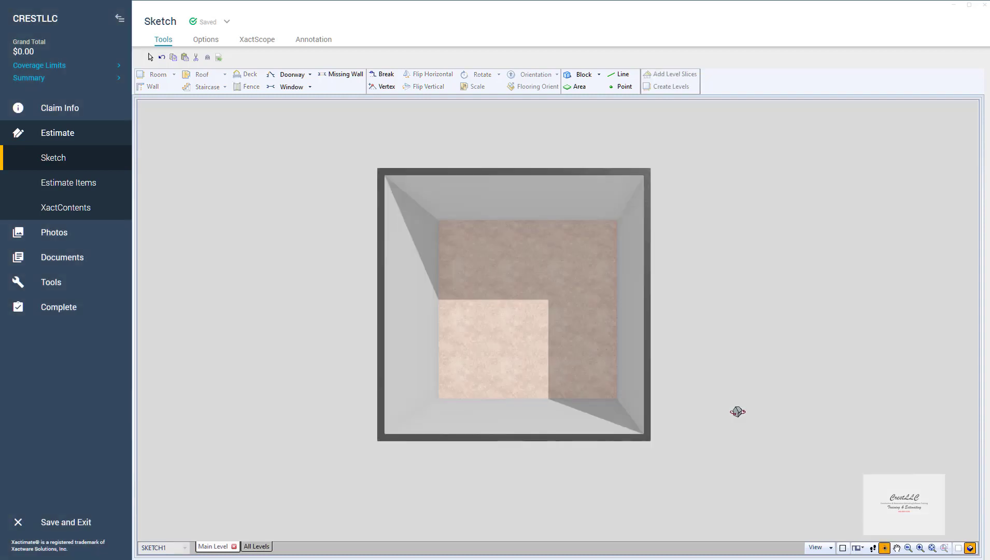
pyautogui.moveTo(737, 412)
pyautogui.mouseDown()
pyautogui.moveTo(782, 322)
pyautogui.moveTo(805, 306)
pyautogui.moveTo(738, 367)
pyautogui.moveTo(681, 381)
pyautogui.moveTo(597, 369)
pyautogui.moveTo(530, 299)
pyautogui.moveTo(586, 291)
pyautogui.moveTo(668, 364)
pyautogui.mouseUp()
pyautogui.moveTo(770, 433); pyautogui.dragTo(822, 451)
pyautogui.press('F8')
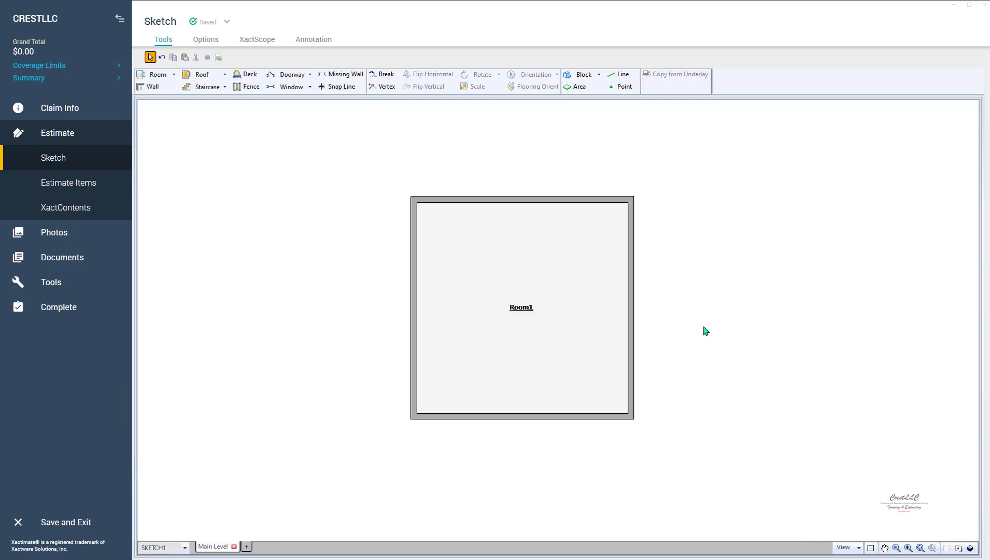
# Replace the floor's texture with the diamond-patterned Carpet material and deselect the room.
pyautogui.click(630, 294)
pyautogui.click(692, 209)
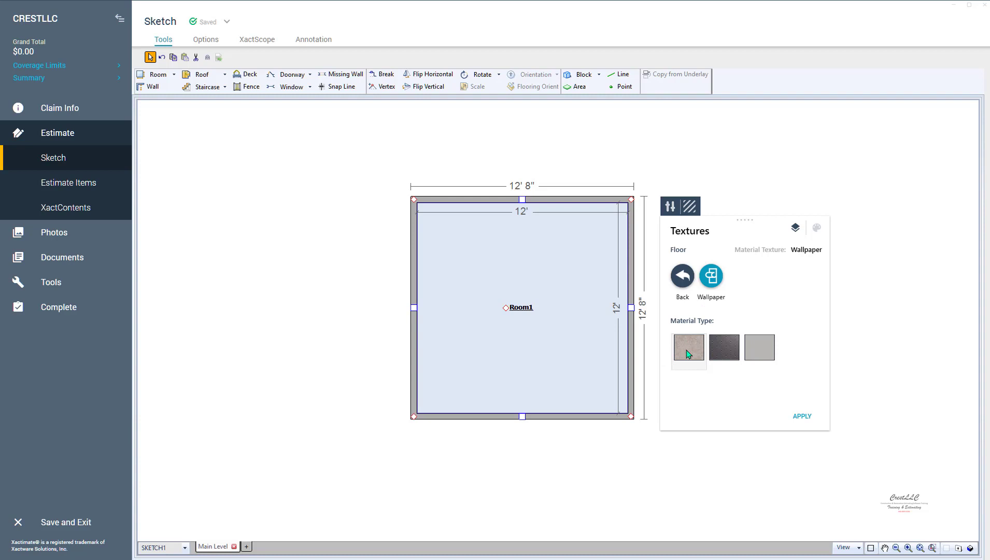
pyautogui.click(683, 280)
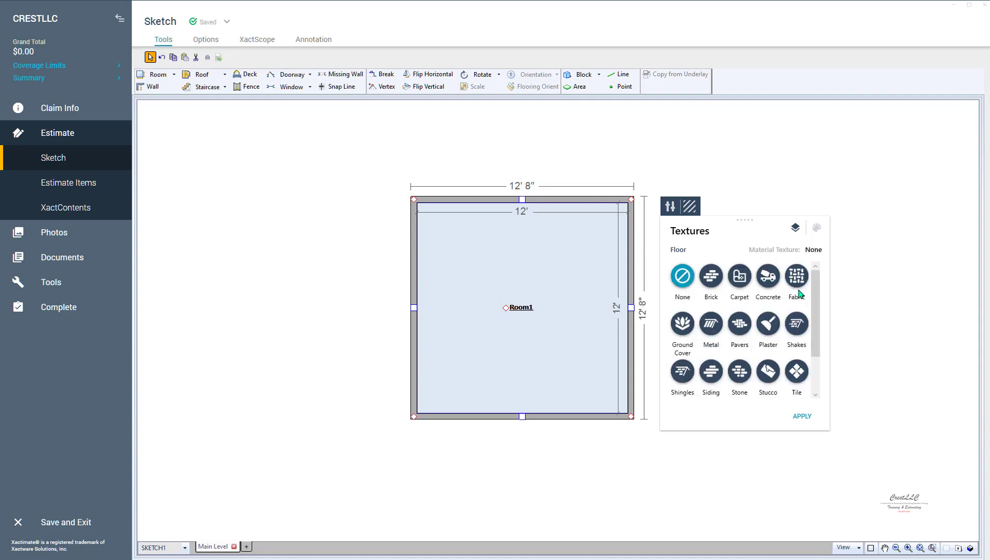
pyautogui.click(741, 278)
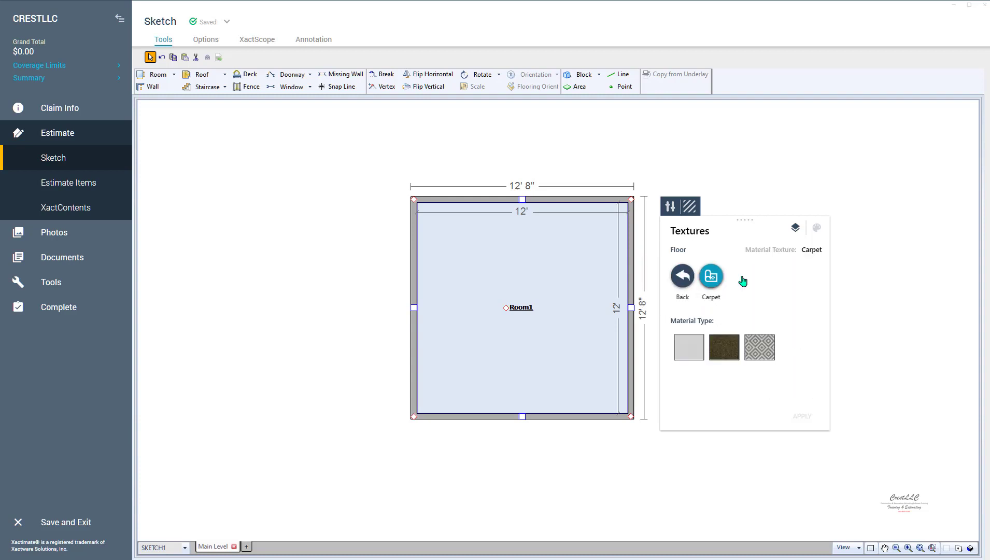
pyautogui.click(756, 352)
pyautogui.click(802, 415)
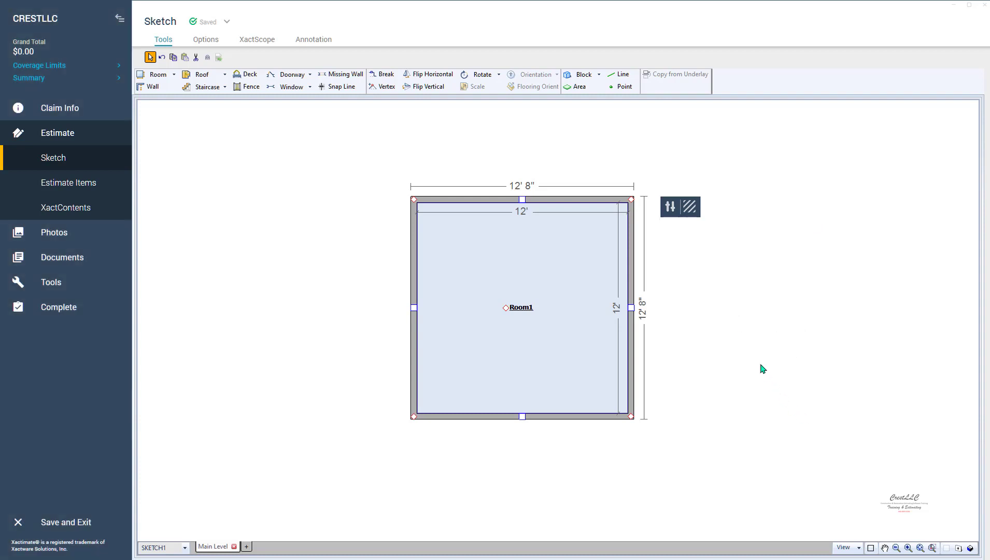
pyautogui.click(760, 365)
# Examine the patterned carpet on the floor in 3D and bring the room's outside walls into view.
pyautogui.press('F8')
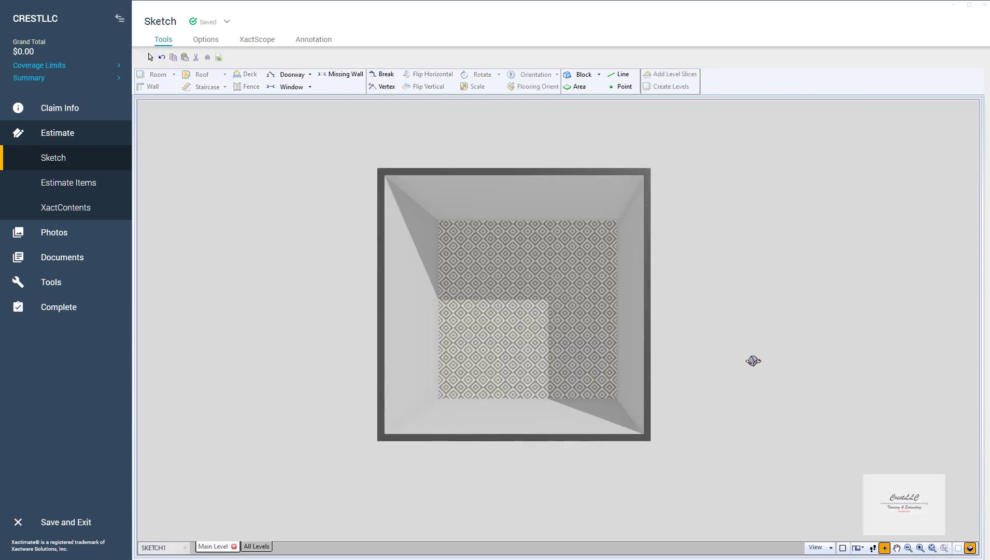
pyautogui.moveTo(752, 355); pyautogui.dragTo(707, 361)
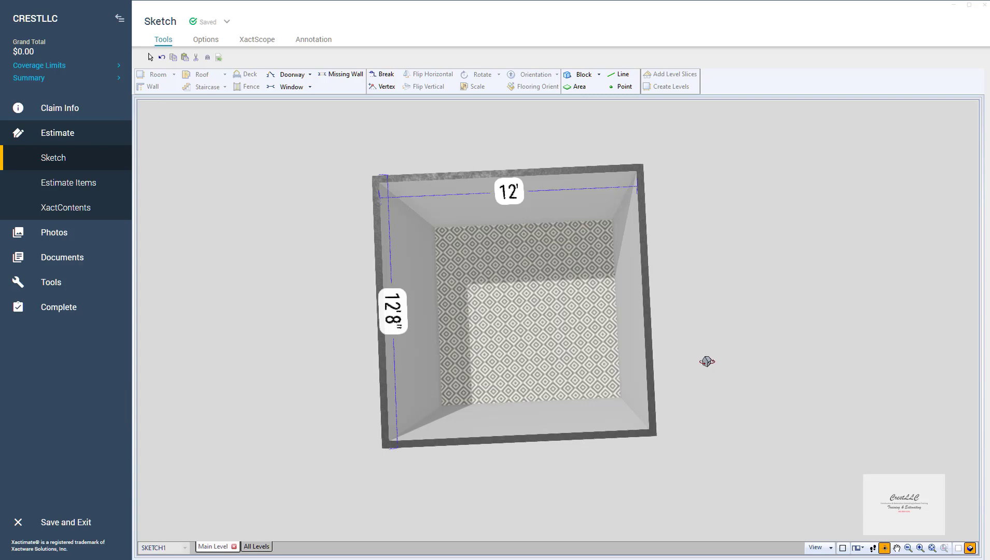
pyautogui.moveTo(707, 362); pyautogui.dragTo(570, 235)
# Apply a Stone material to the outside face of the front wall and inspect it in 3D.
pyautogui.click(620, 365)
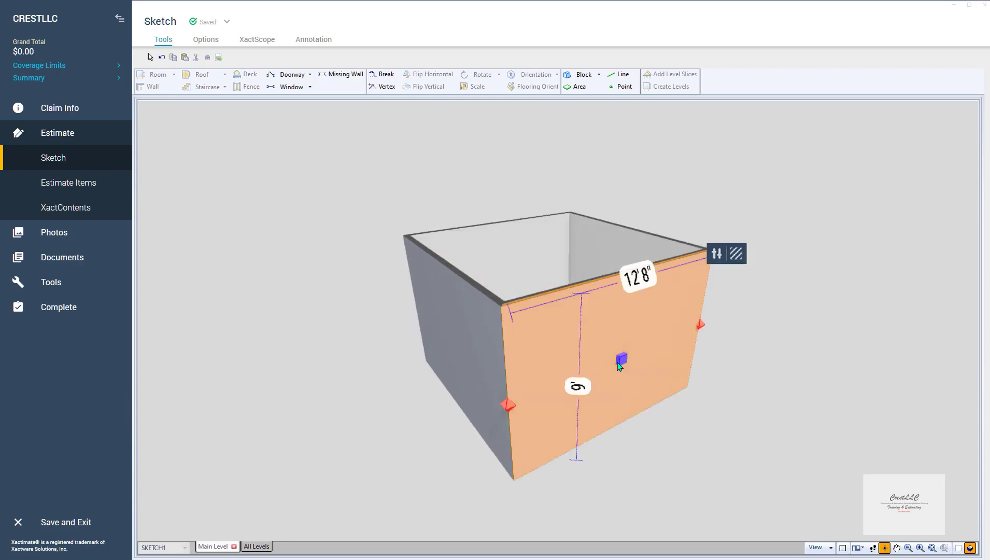
pyautogui.click(736, 253)
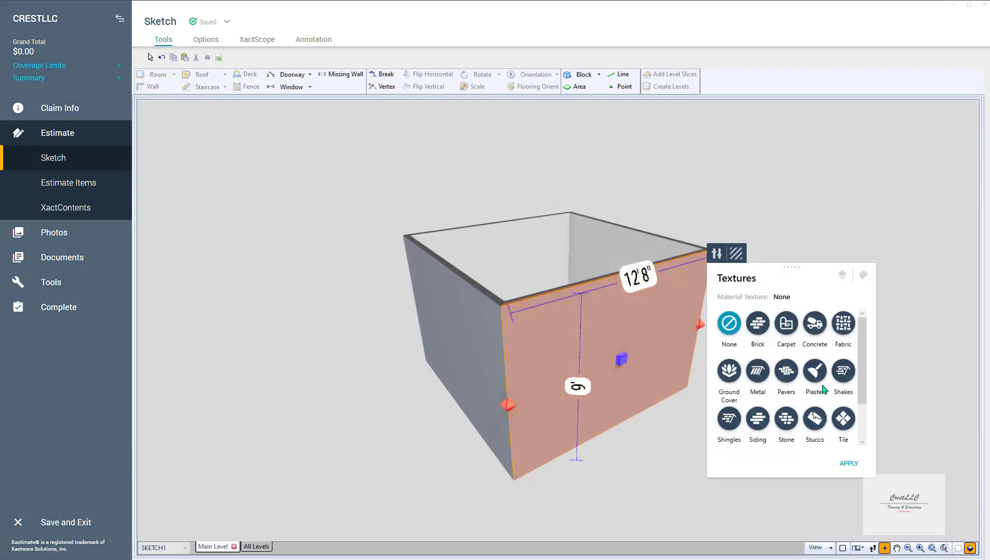
pyautogui.scroll(-2, 806, 412)
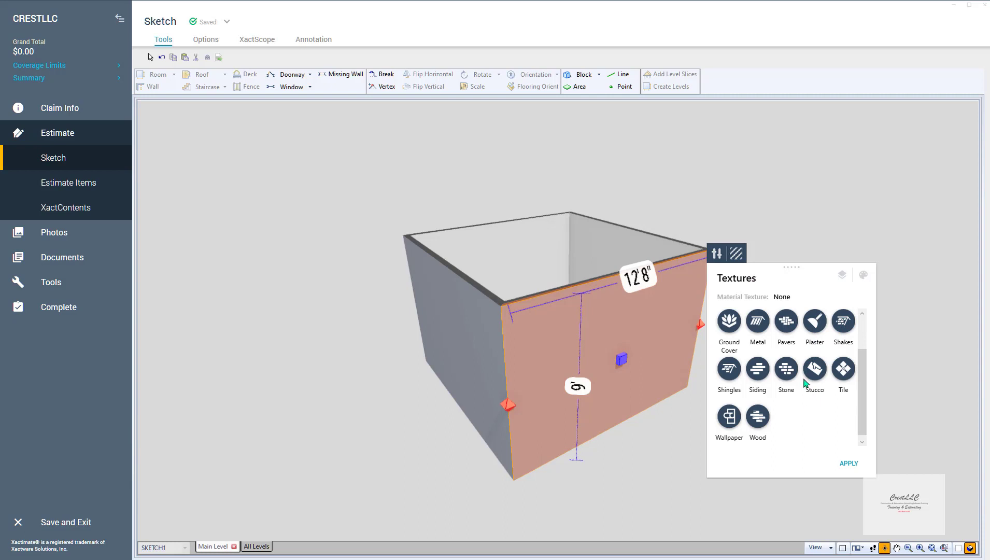
pyautogui.click(783, 370)
pyautogui.click(806, 394)
pyautogui.click(841, 466)
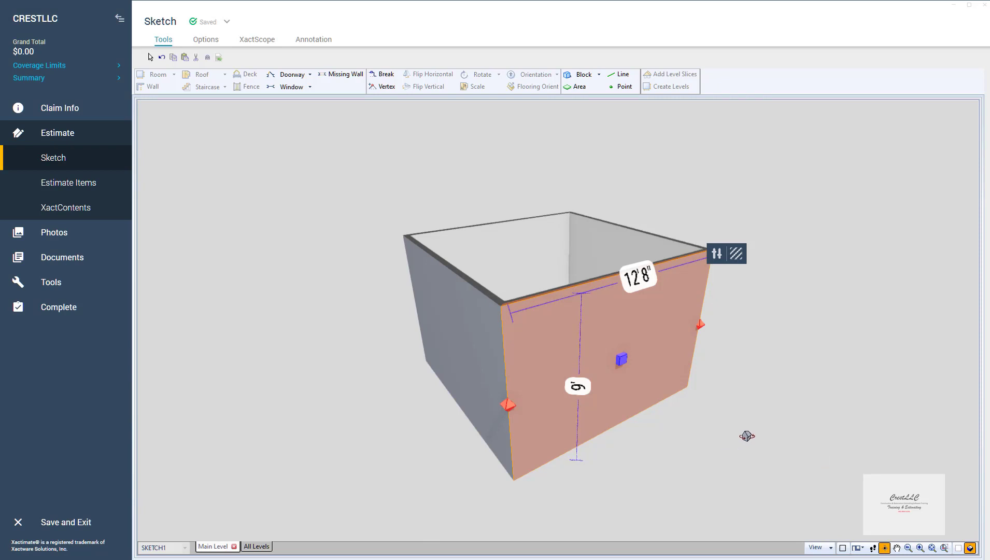
pyautogui.click(747, 436)
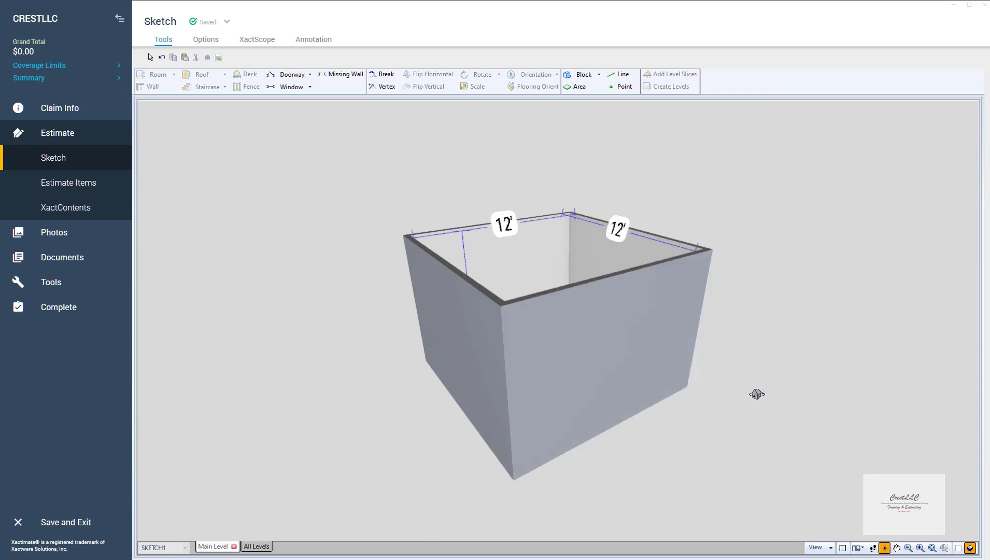
pyautogui.moveTo(577, 409); pyautogui.dragTo(482, 376)
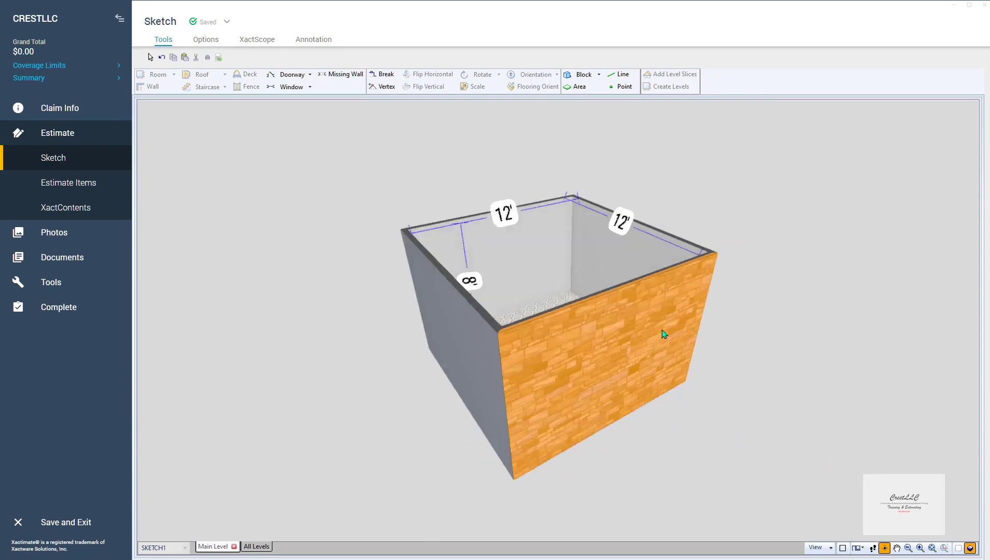
# Apply the dark Wallpaper material to the inside face of one of the room's walls in 3D.
pyautogui.moveTo(665, 332); pyautogui.dragTo(837, 394)
pyautogui.click(602, 265)
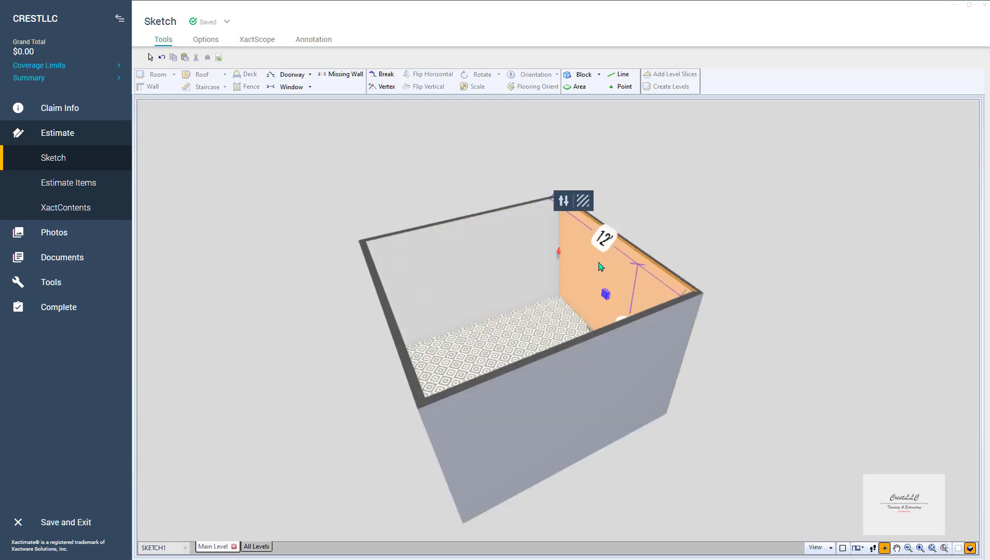
pyautogui.click(583, 201)
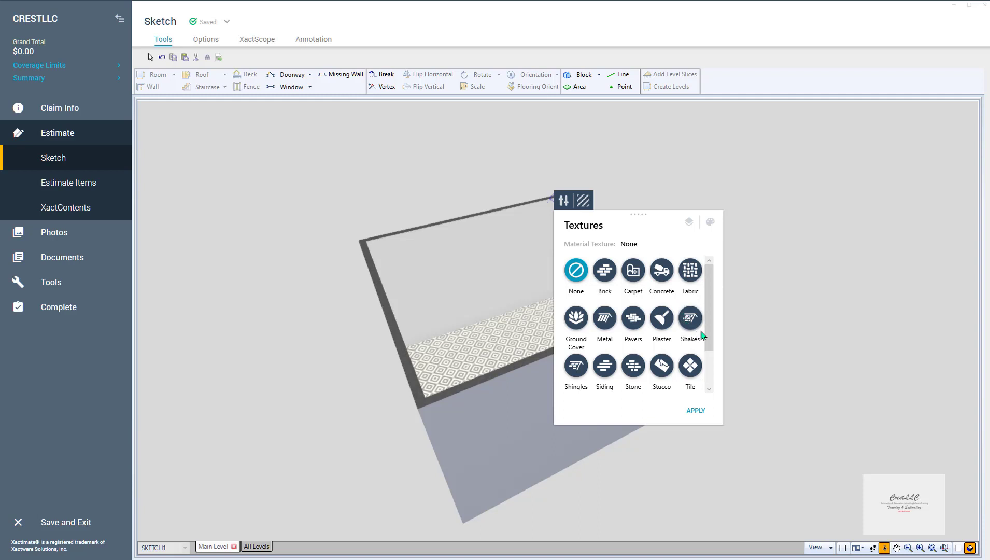
pyautogui.scroll(-2, 703, 298)
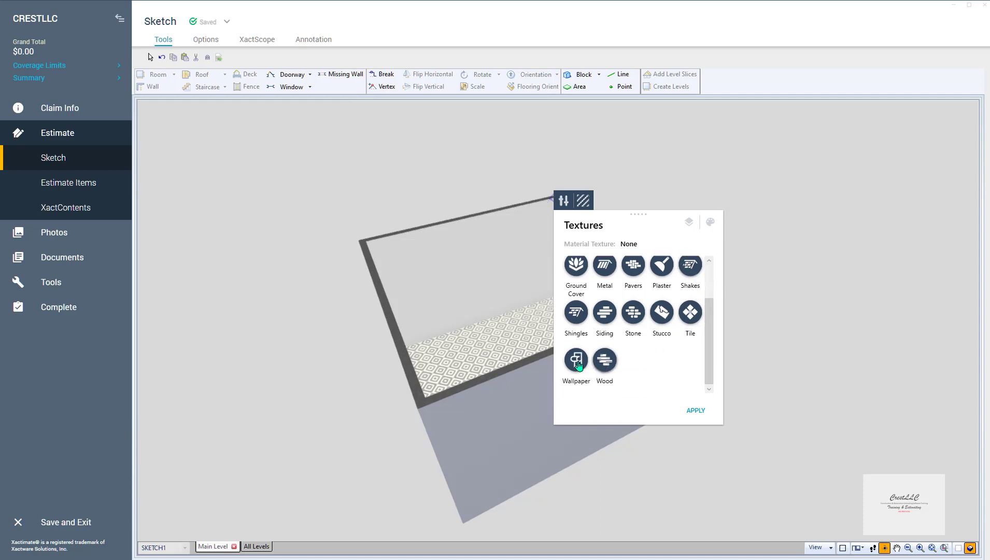
pyautogui.click(577, 363)
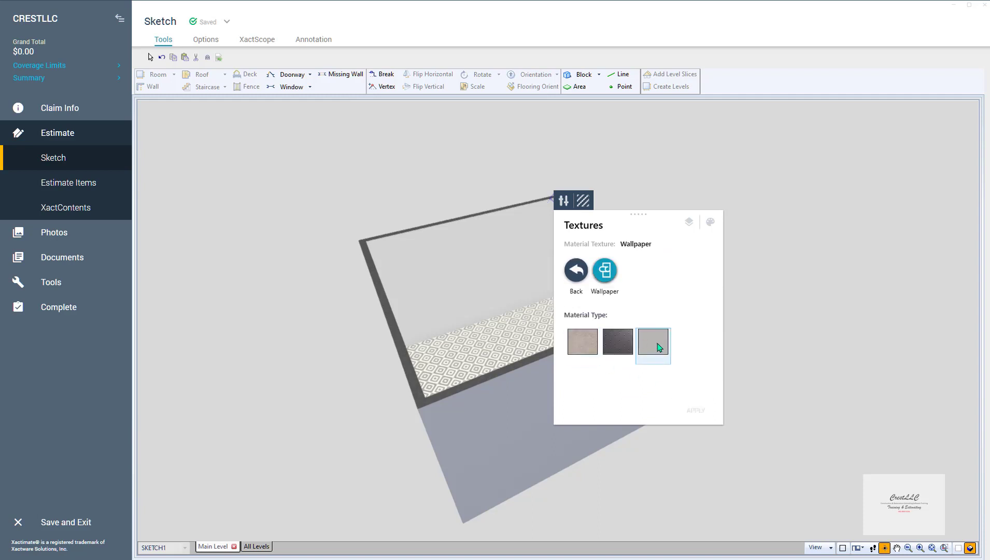
pyautogui.click(617, 341)
pyautogui.click(696, 410)
pyautogui.click(743, 373)
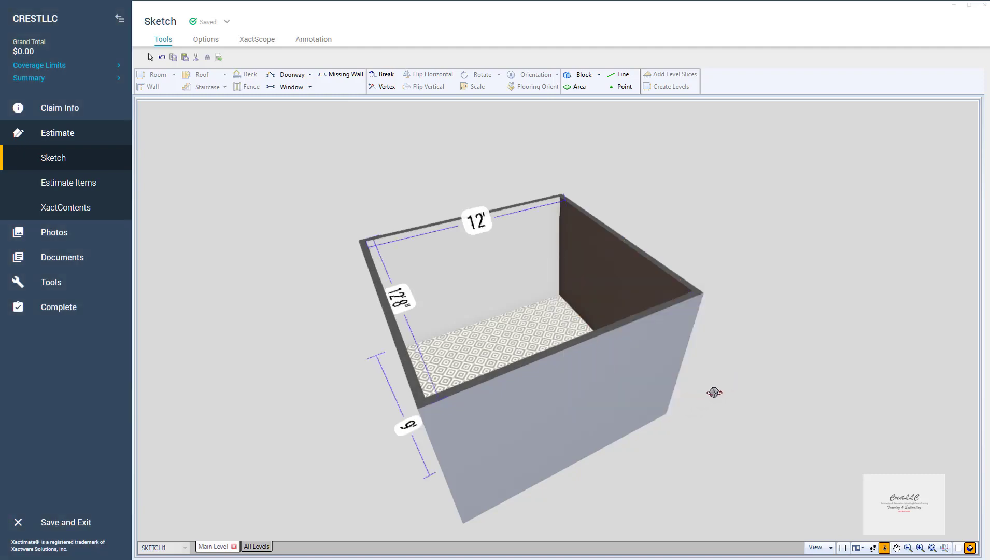
# Examine the room's interior wall and floor textures in 3D and return to the plan view.
pyautogui.moveTo(525, 274); pyautogui.dragTo(573, 284, button='middle')
pyautogui.moveTo(574, 285); pyautogui.dragTo(492, 293)
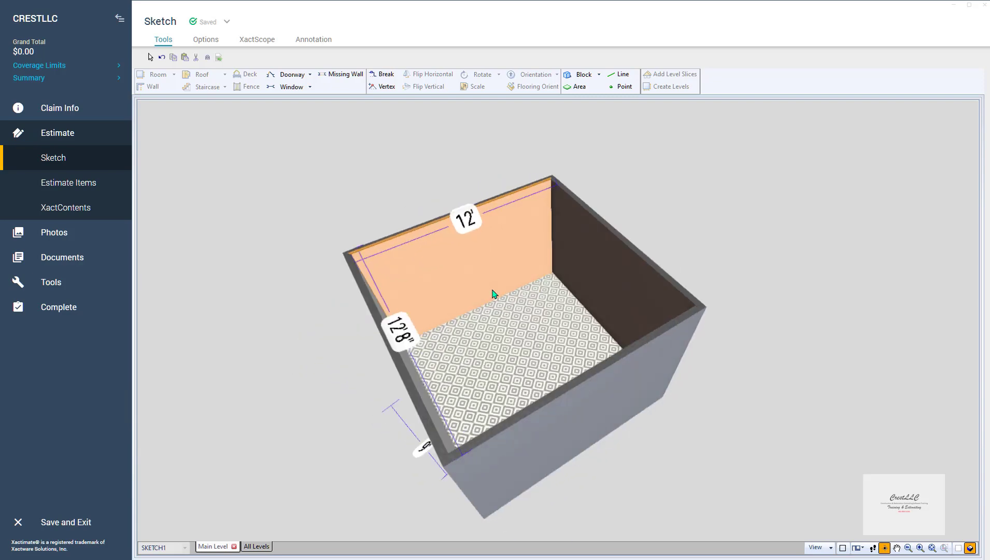
pyautogui.press('F8')
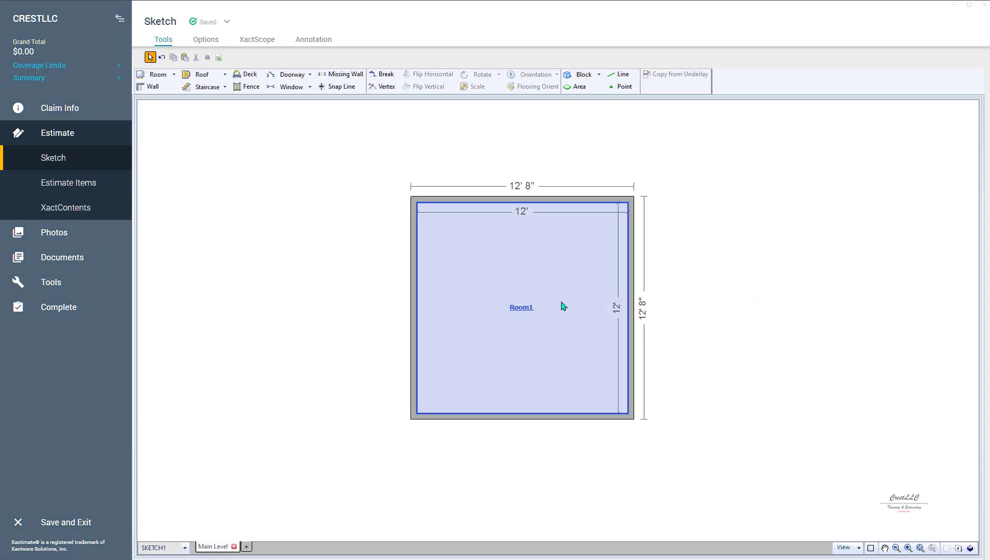
# Select the room in the plan and open its texture layers.
pyautogui.click(564, 306)
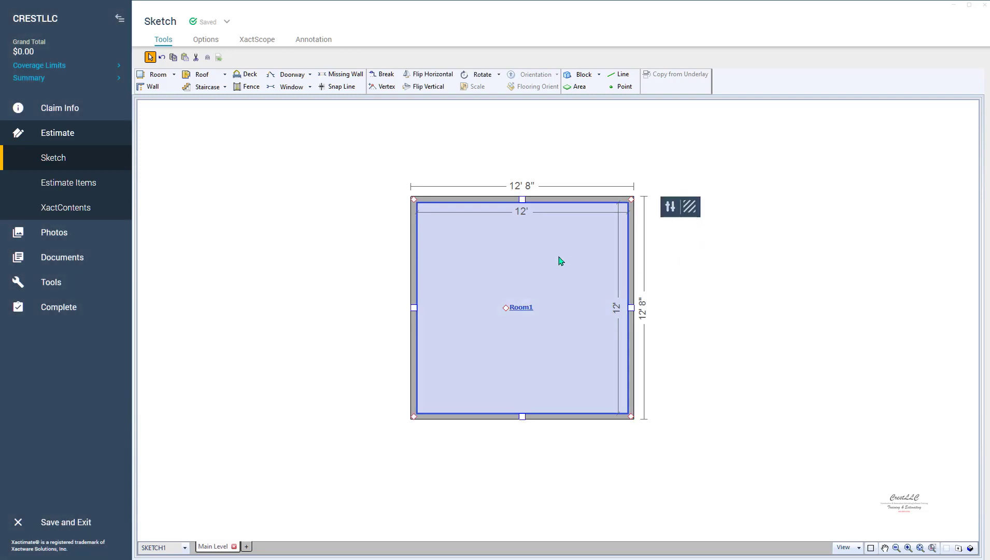
pyautogui.click(695, 210)
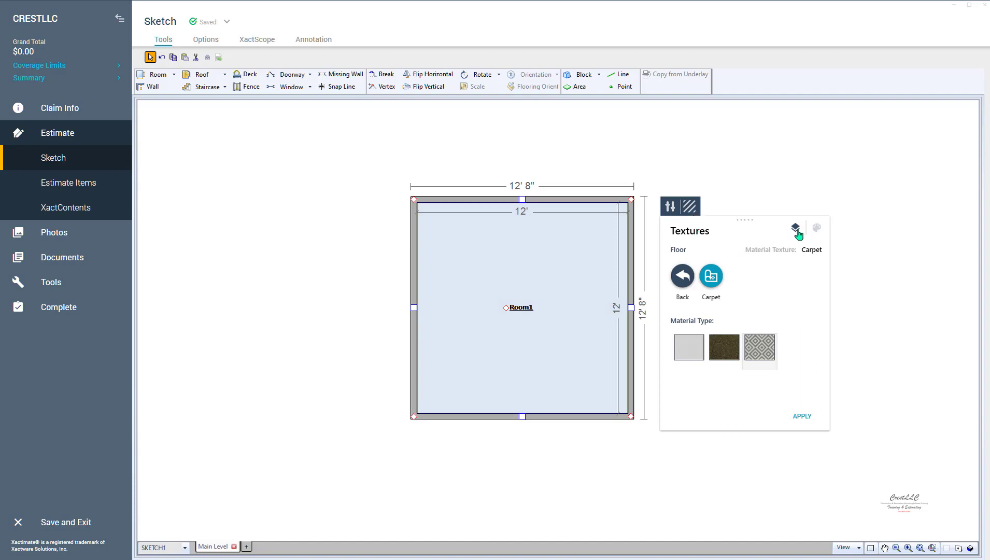
pyautogui.press('ctrl')
pyautogui.press('ctrl')
pyautogui.press('ctrl')
pyautogui.press('ctrl')
pyautogui.press('ctrl')
pyautogui.press('ctrl')
pyautogui.press('ctrl')
pyautogui.press('ctrl')
pyautogui.click(796, 230)
pyautogui.click(796, 230)
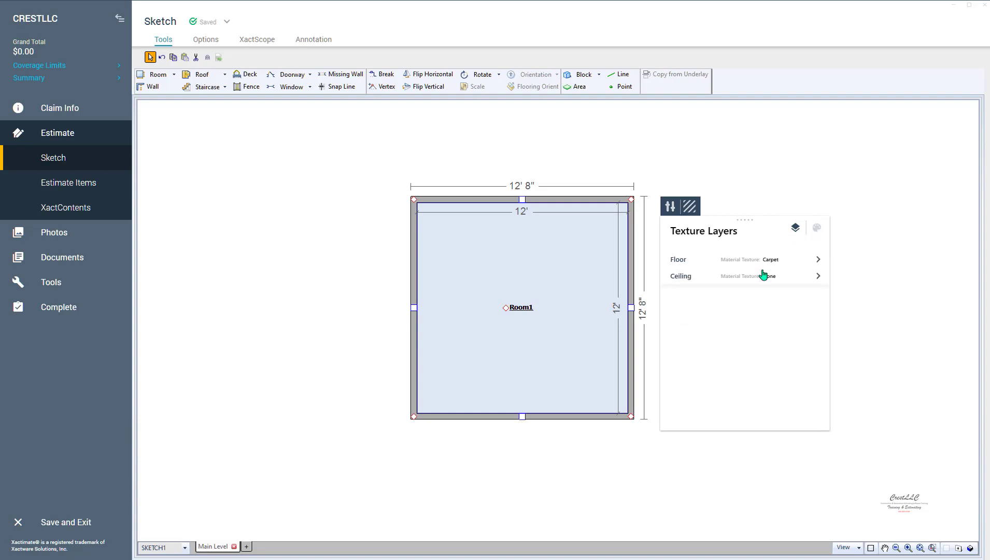
# Look through the material textures available for the room's ceiling and return to the texture layers.
pyautogui.click(818, 277)
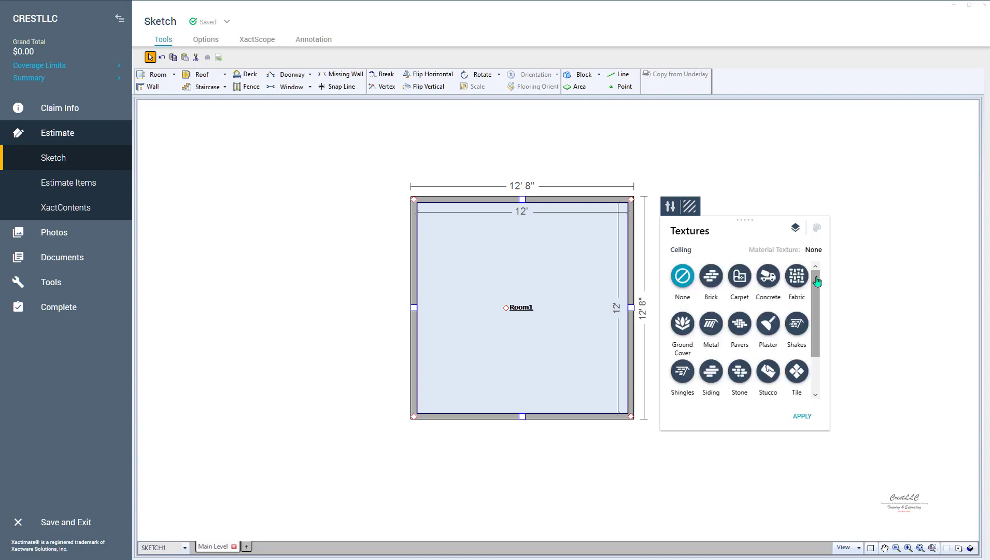
pyautogui.moveTo(817, 310); pyautogui.dragTo(817, 344)
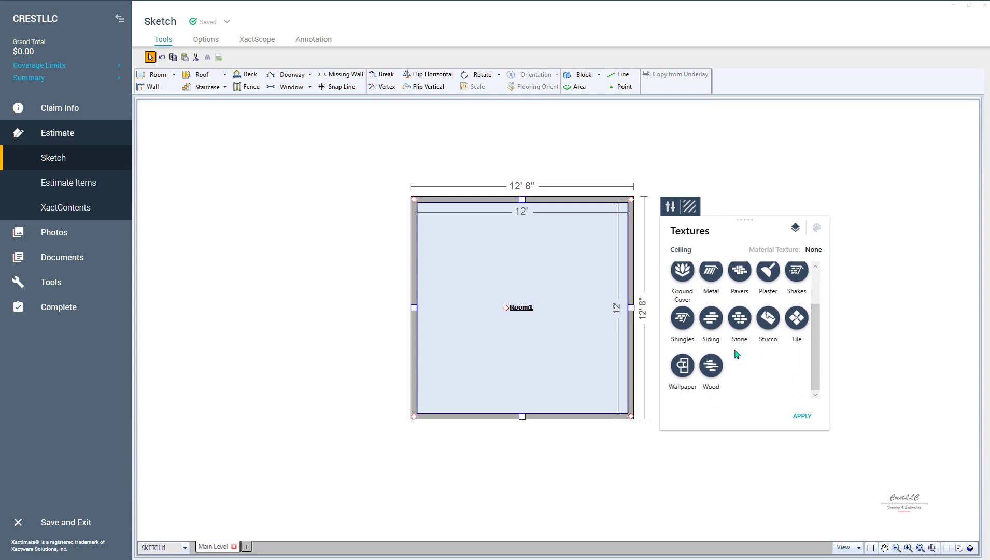
pyautogui.scroll(3, 736, 354)
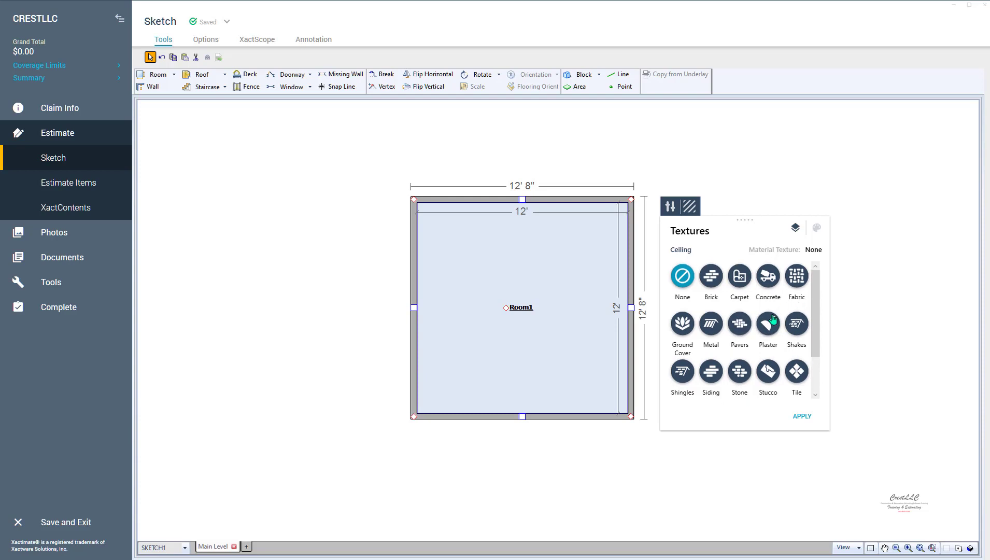
pyautogui.scroll(-1, 770, 324)
pyautogui.scroll(-1, 770, 323)
pyautogui.scroll(2, 770, 320)
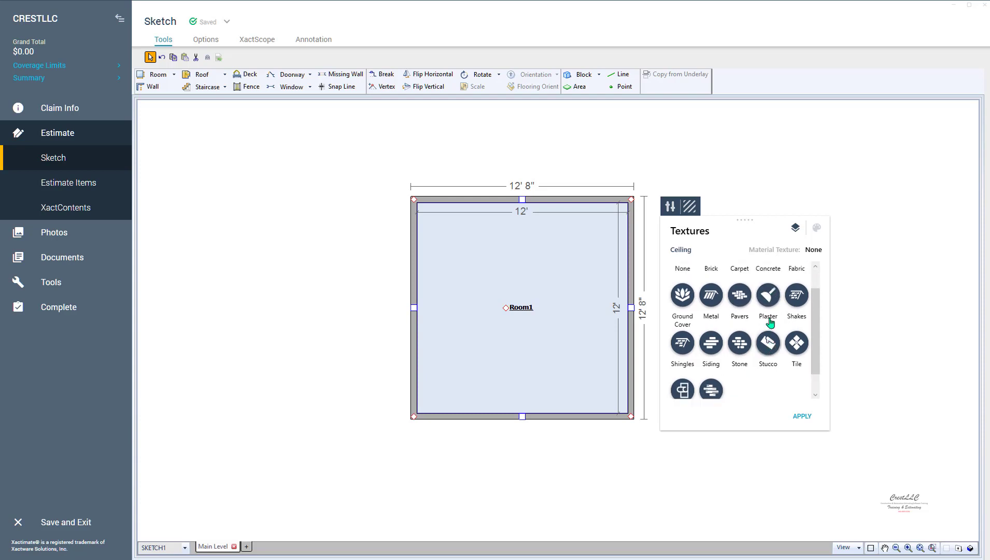
pyautogui.click(790, 231)
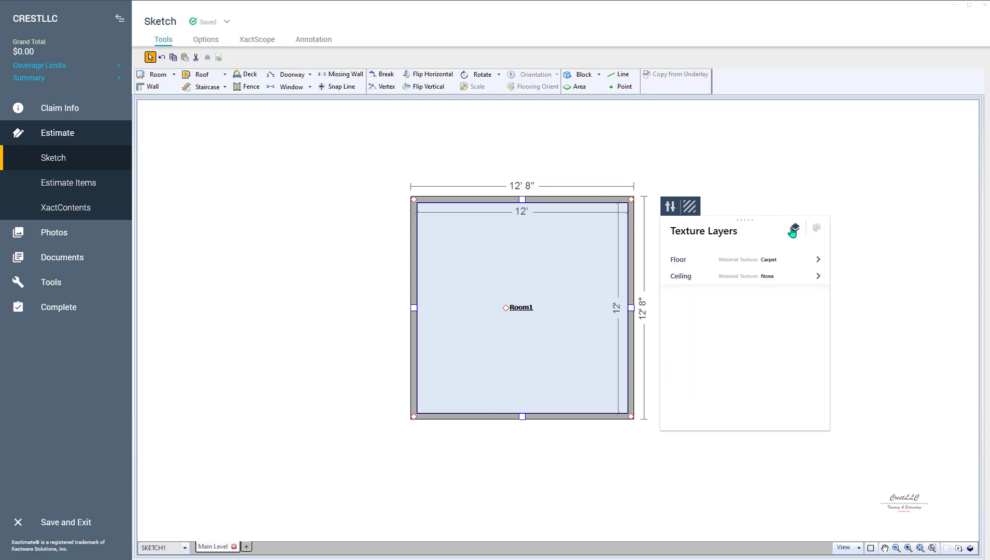
# Set the room floor's material texture to None, apply it, and select the room again in the plan.
pyautogui.click(681, 261)
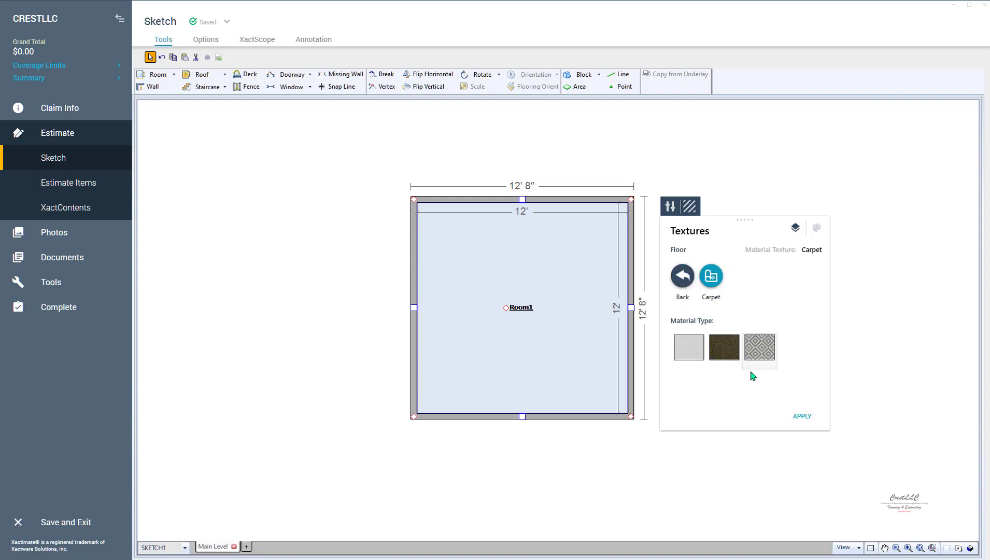
pyautogui.click(683, 277)
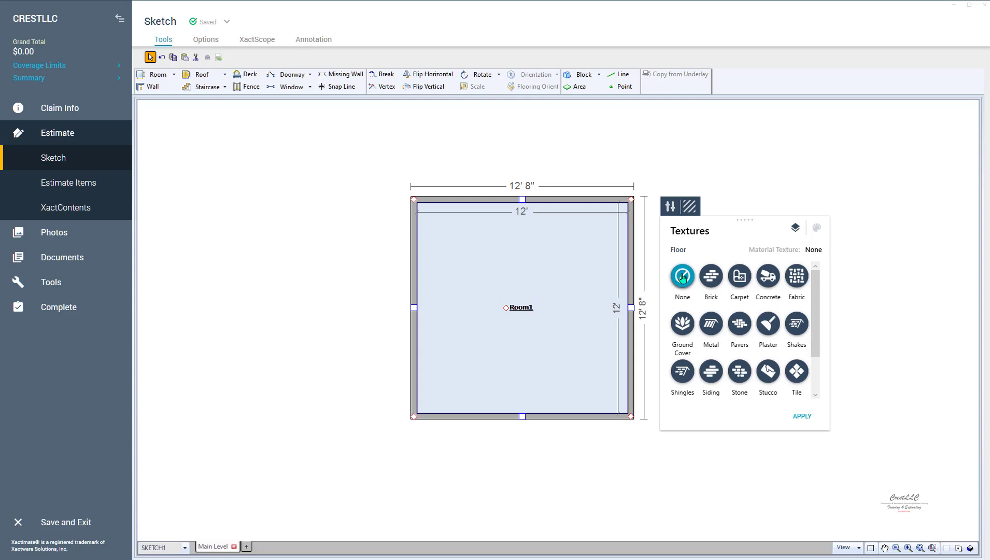
pyautogui.click(798, 418)
pyautogui.click(714, 394)
pyautogui.press('F8')
pyautogui.press('F8')
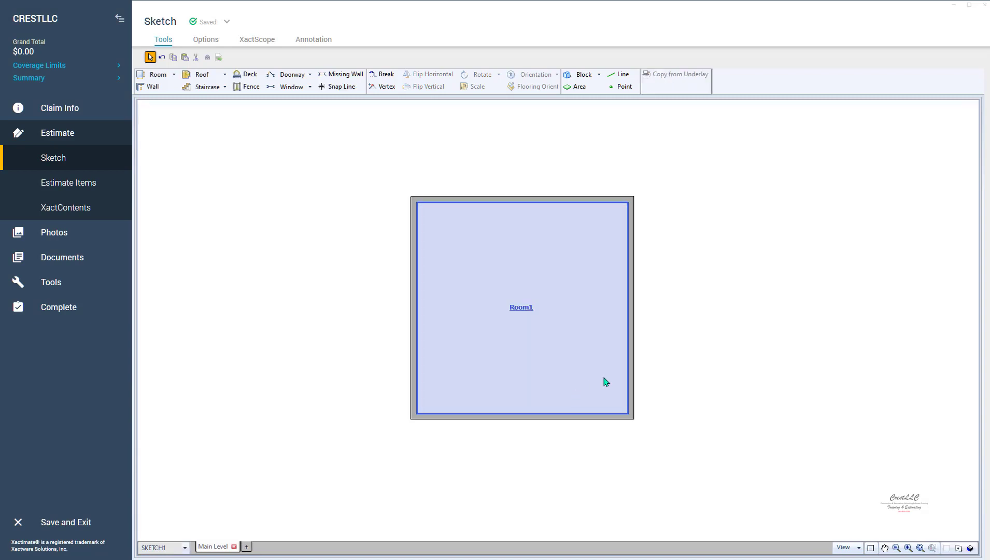
pyautogui.doubleClick(612, 378)
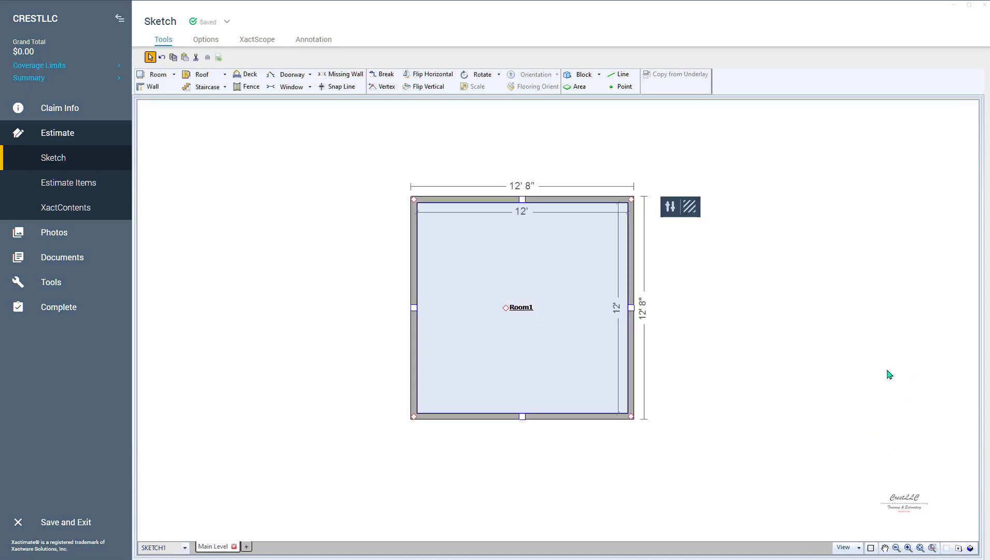
# Place a 2' 6" doorway in the room's left wall and a 5' window in its top wall.
pyautogui.press('d')
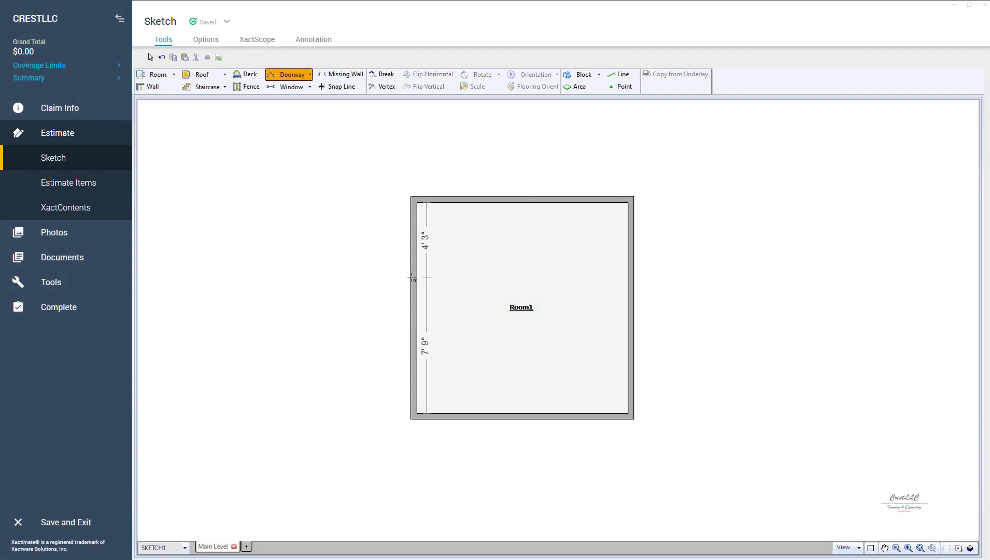
pyautogui.click(412, 277)
pyautogui.press('w')
pyautogui.click(516, 198)
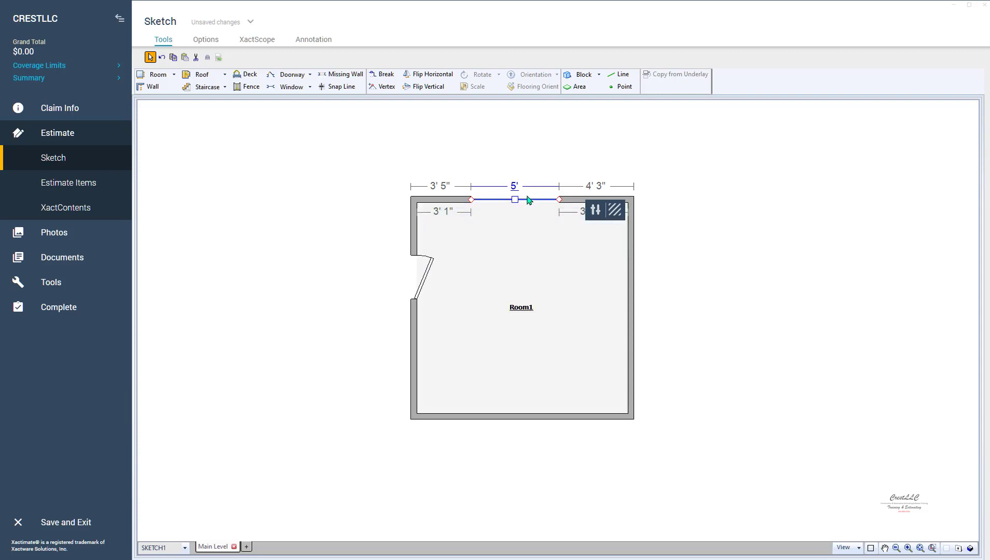
# Look through the material textures available for the window and open the doorway's textures.
pyautogui.click(616, 212)
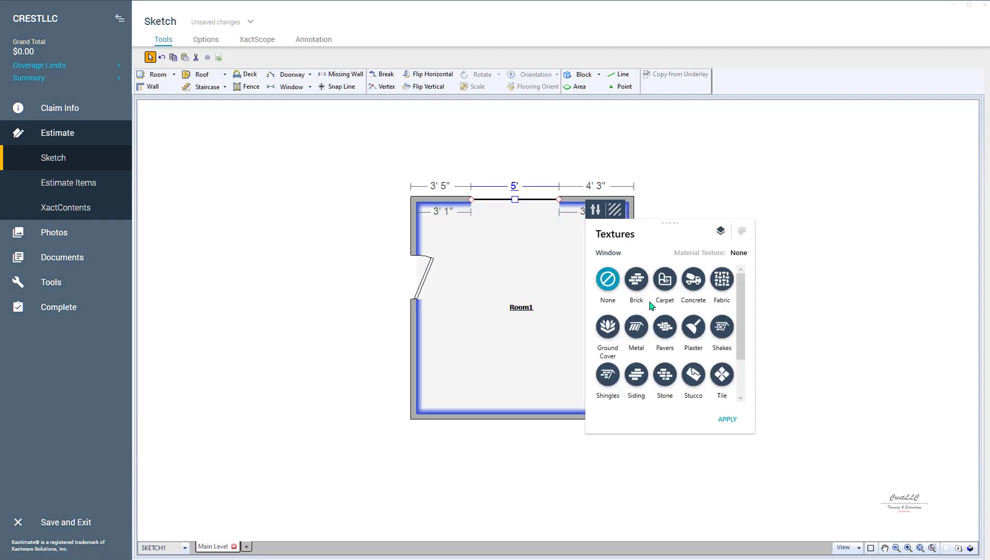
pyautogui.scroll(-1, 657, 317)
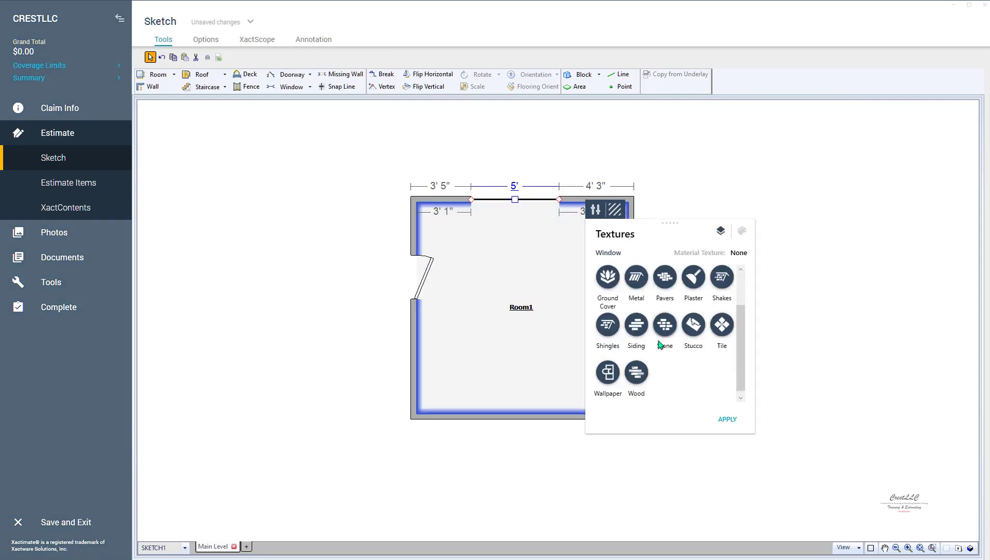
pyautogui.scroll(1, 658, 343)
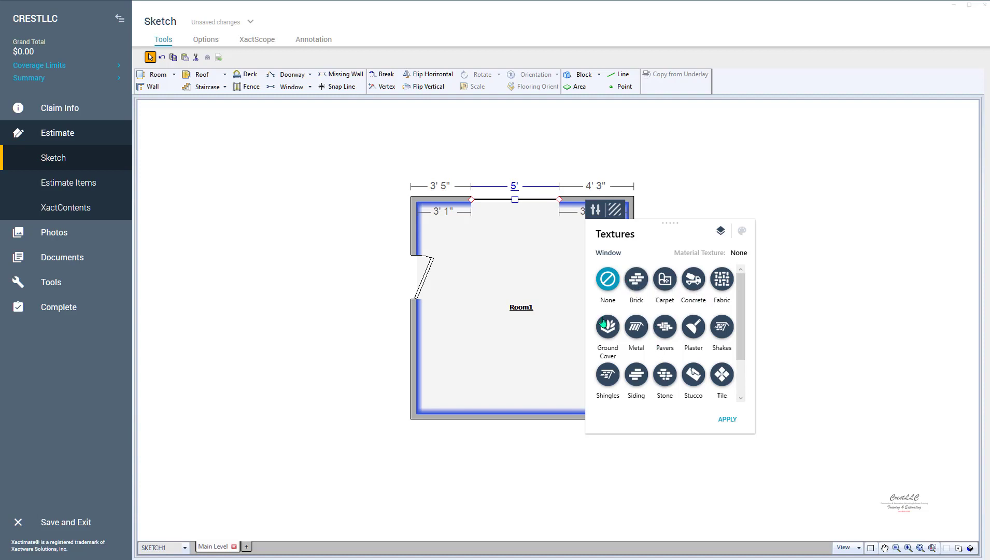
pyautogui.click(556, 265)
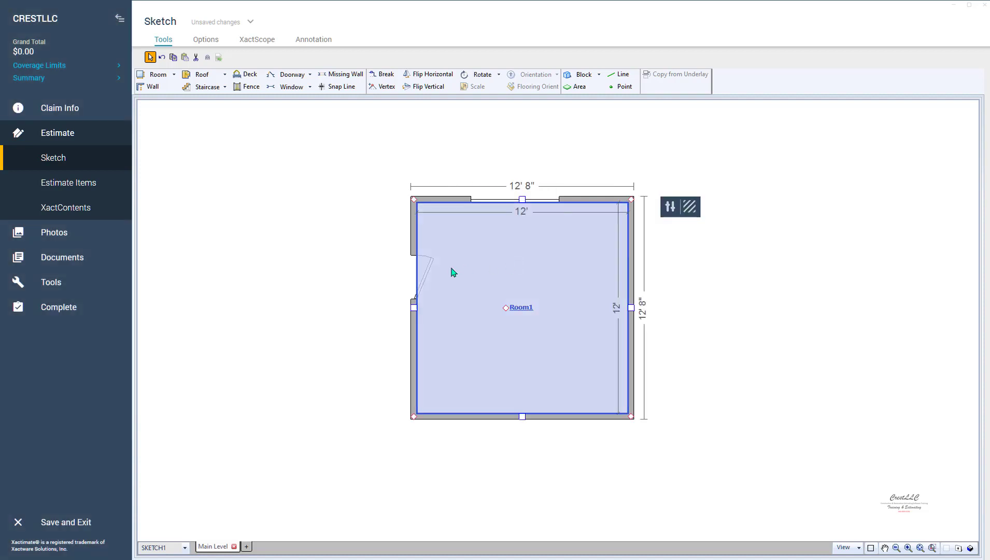
pyautogui.click(428, 270)
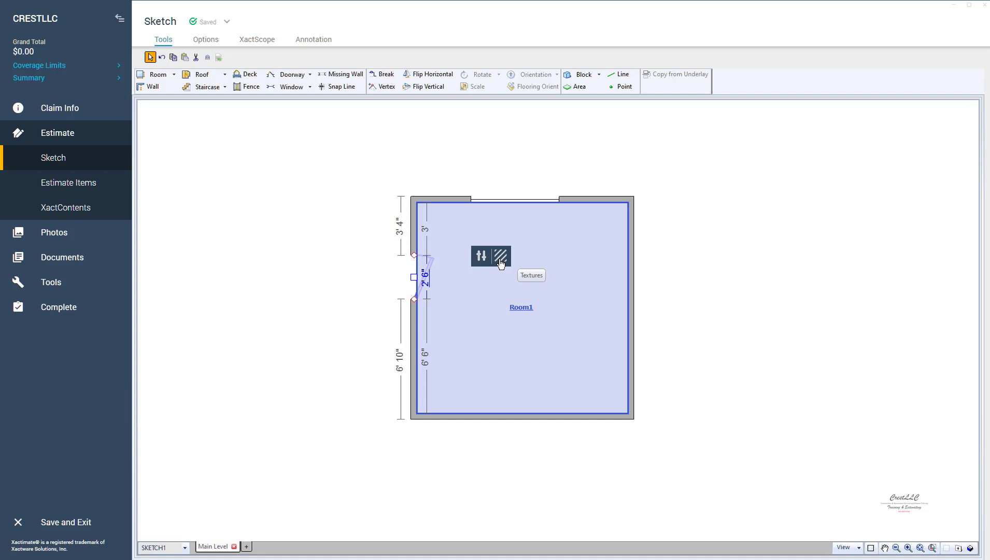
pyautogui.click(500, 261)
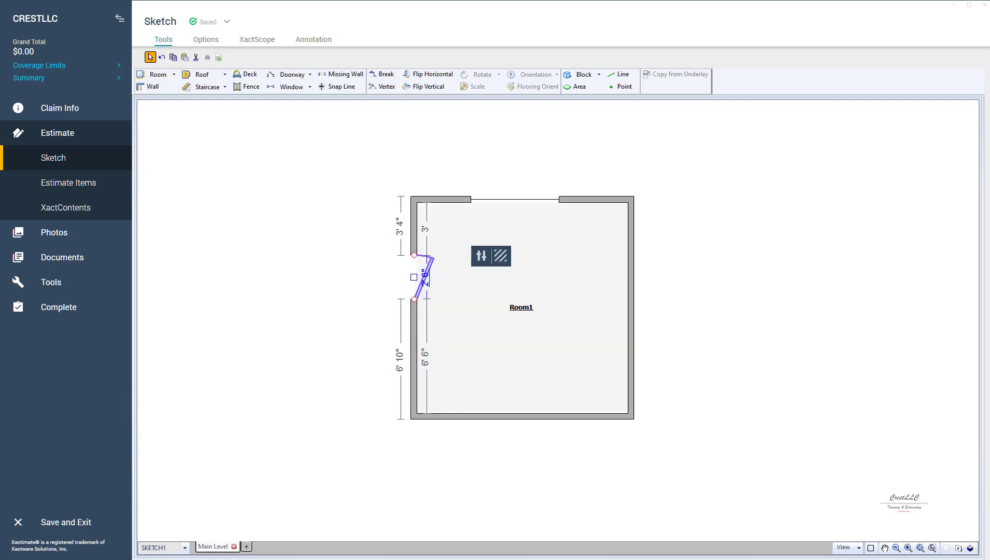
pyautogui.click(501, 256)
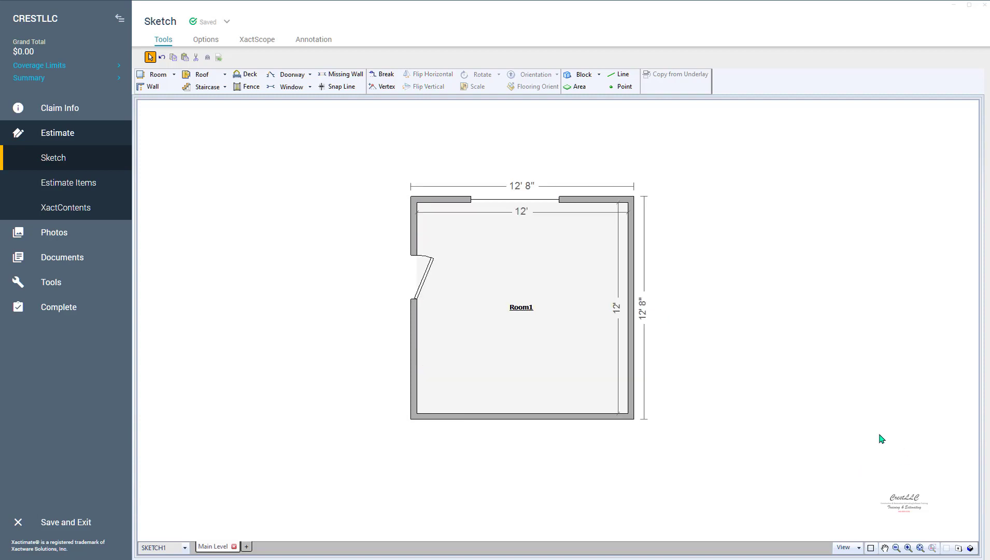
# Set the 3D skybox to Blue Sky, view the room's exterior against it, and return to the plan view.
pyautogui.press('F8')
pyautogui.moveTo(836, 453)
pyautogui.mouseDown()
pyautogui.moveTo(798, 221)
pyautogui.moveTo(720, 275)
pyautogui.moveTo(815, 287)
pyautogui.moveTo(789, 227)
pyautogui.moveTo(736, 237)
pyautogui.mouseUp()
pyautogui.moveTo(565, 291); pyautogui.dragTo(296, 359)
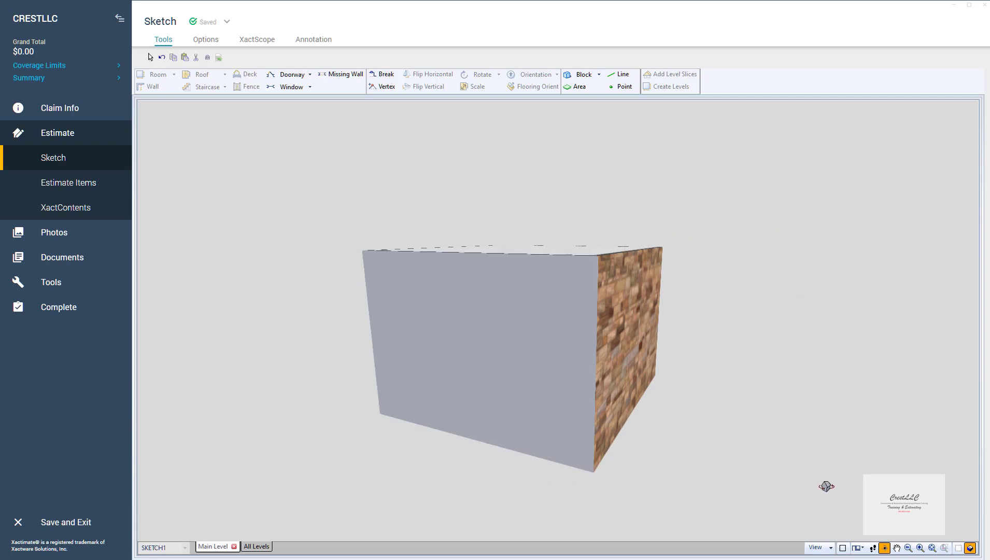
pyautogui.click(830, 548)
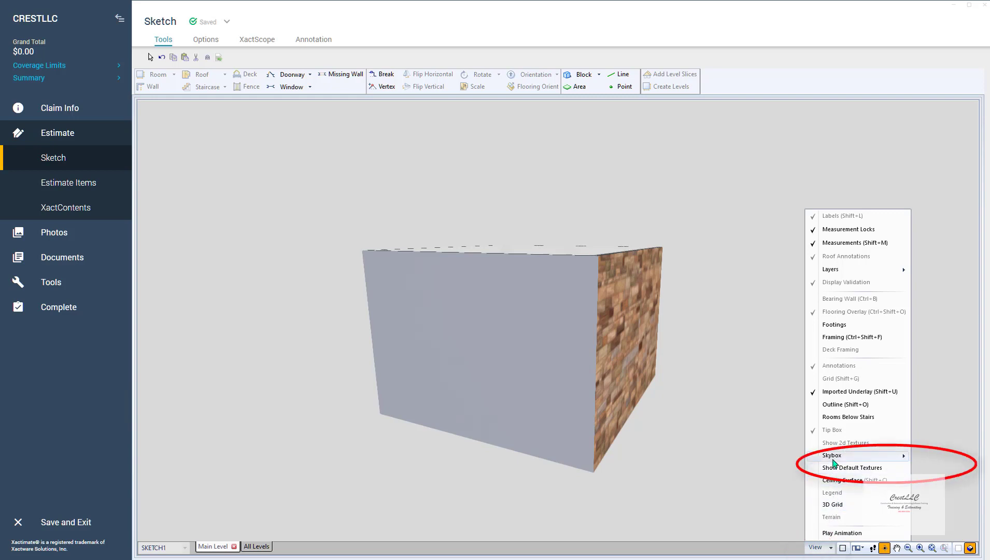
pyautogui.moveTo(834, 458)
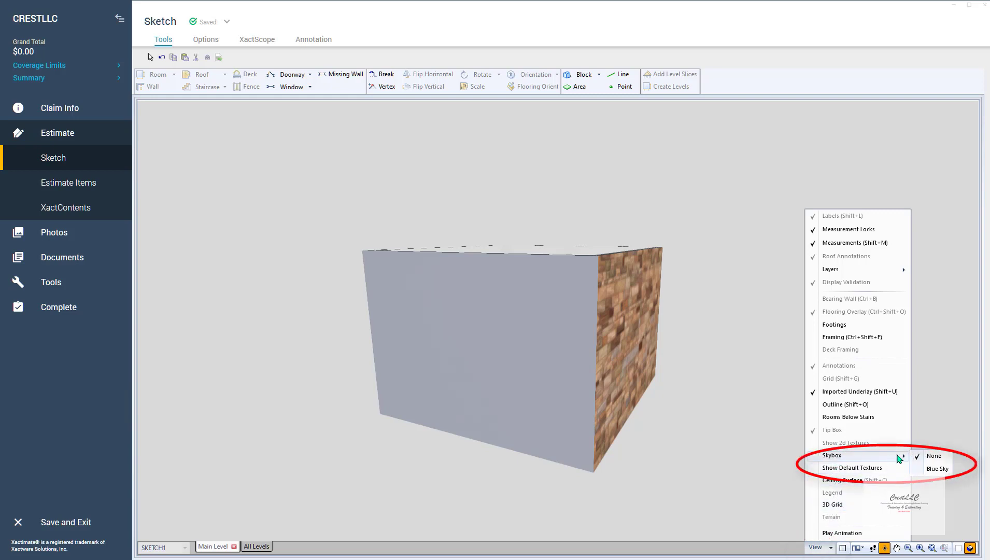
pyautogui.click(939, 469)
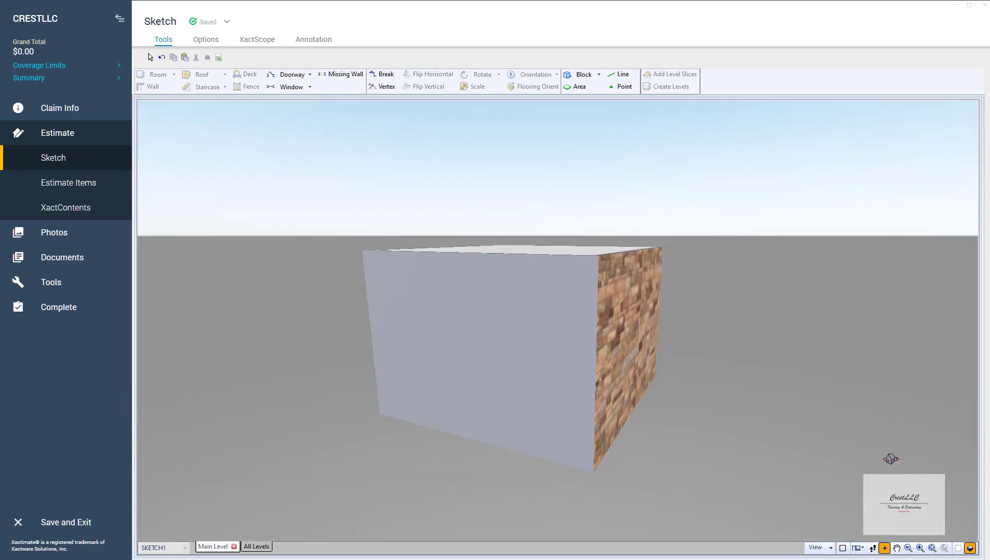
pyautogui.moveTo(887, 457); pyautogui.dragTo(849, 463)
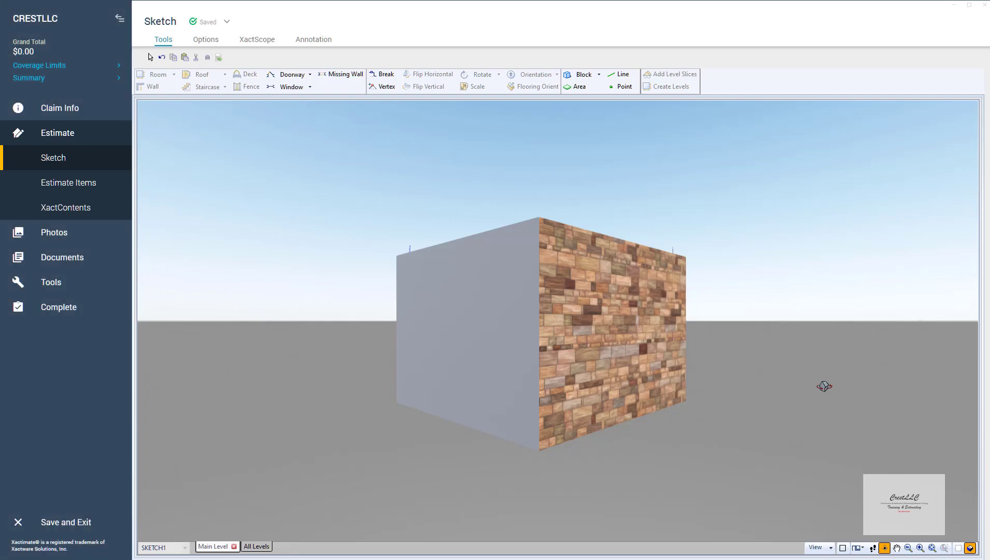
pyautogui.press('Escape')
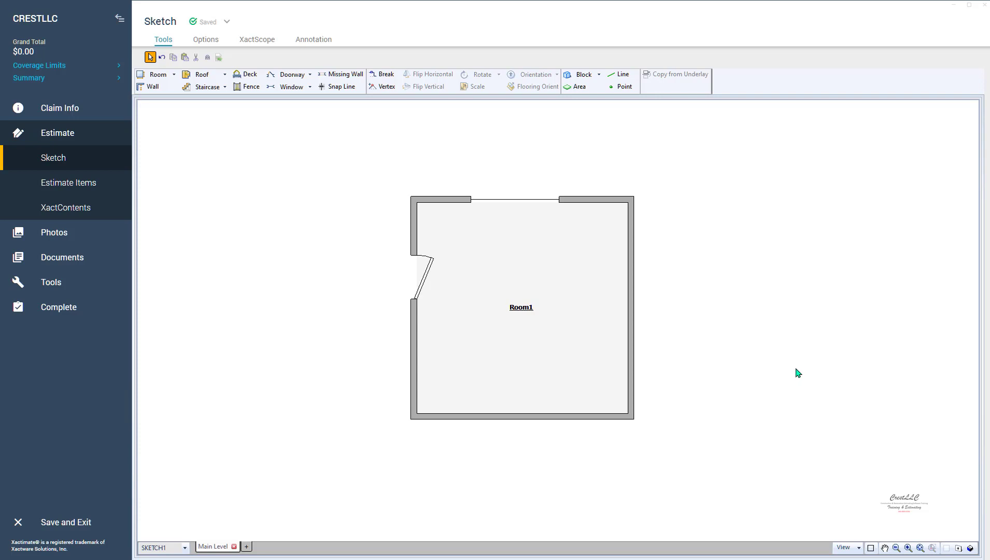
# Draw a plain block about 2' 7" by 6' 10" against the room's right wall and delete it.
pyautogui.click(600, 75)
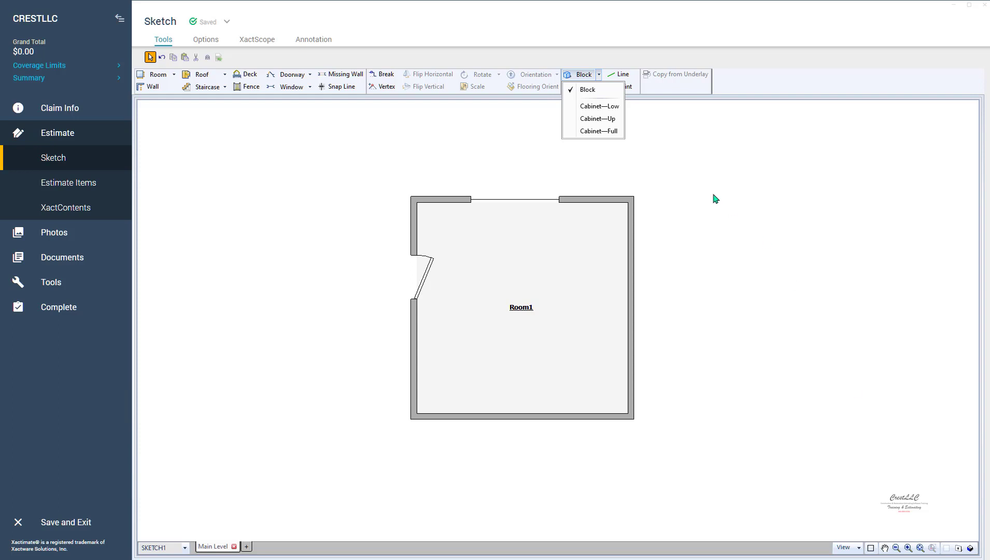
pyautogui.click(587, 90)
pyautogui.moveTo(579, 236); pyautogui.dragTo(626, 342)
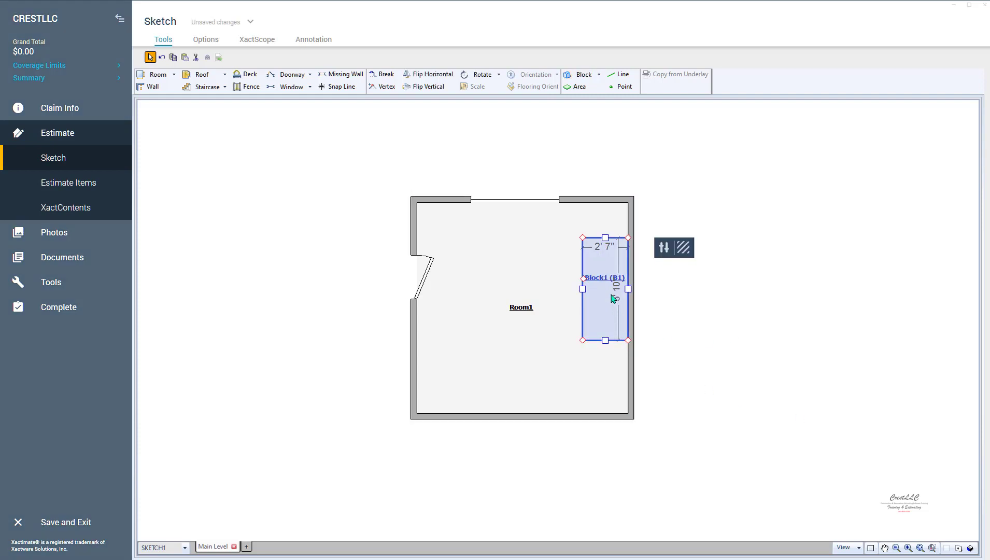
pyautogui.press('Delete')
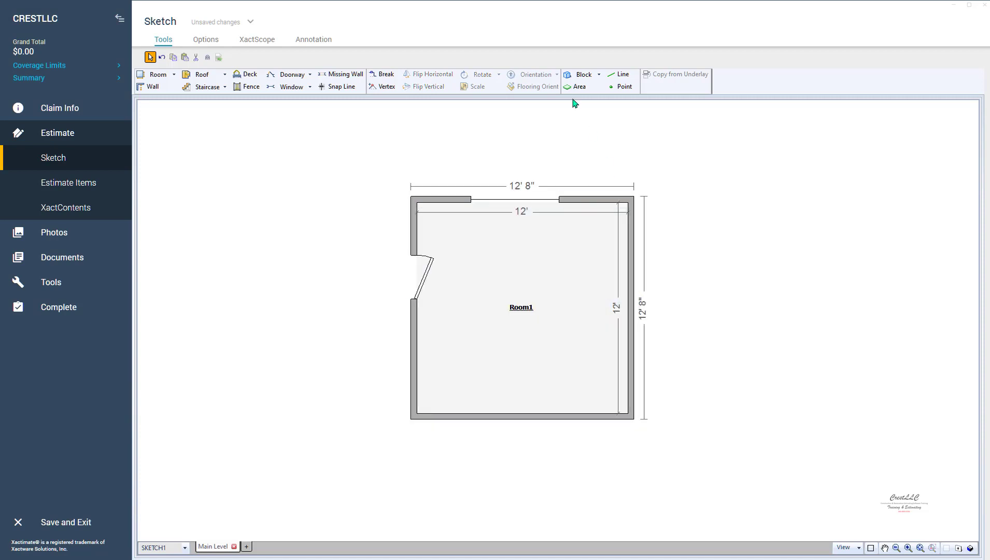
# Place a 3' by 2' Cabinet—Low block in the room's upper-left corner, check it in 3D, and return to the plan.
pyautogui.click(598, 74)
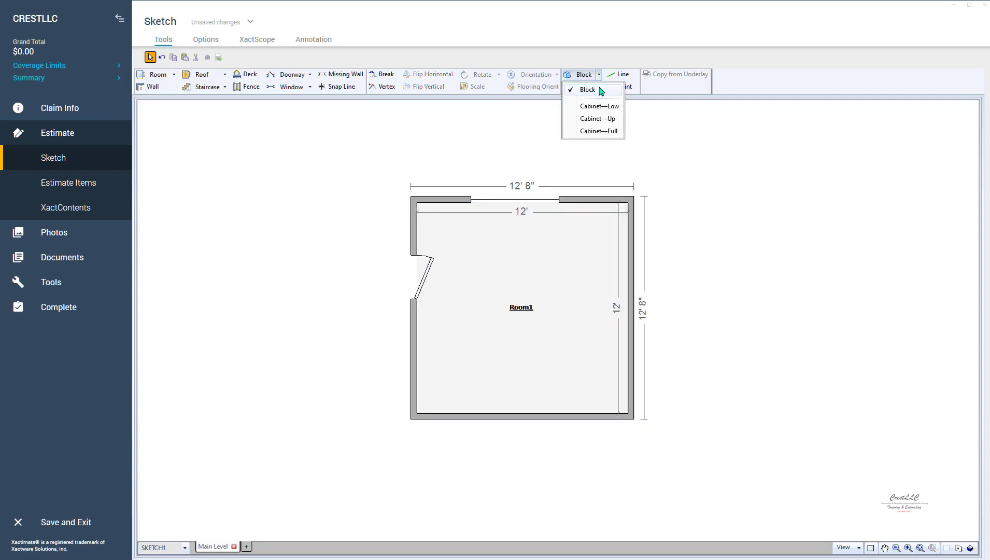
pyautogui.click(601, 107)
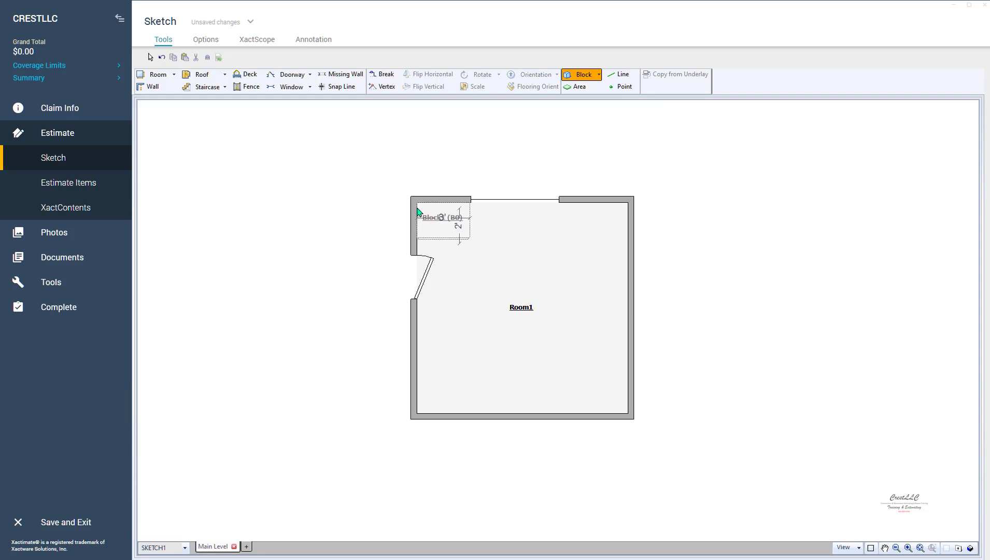
pyautogui.click(418, 211)
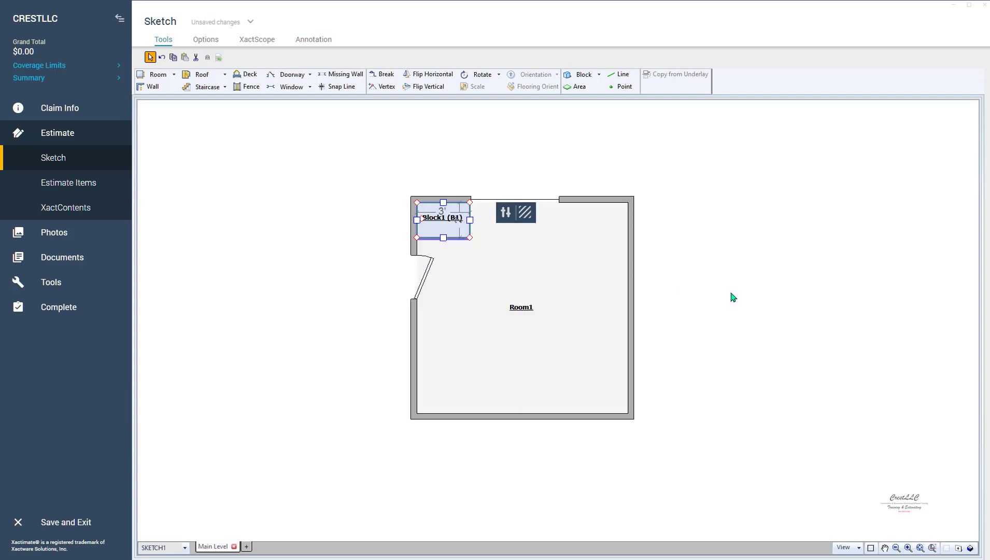
pyautogui.press('F9')
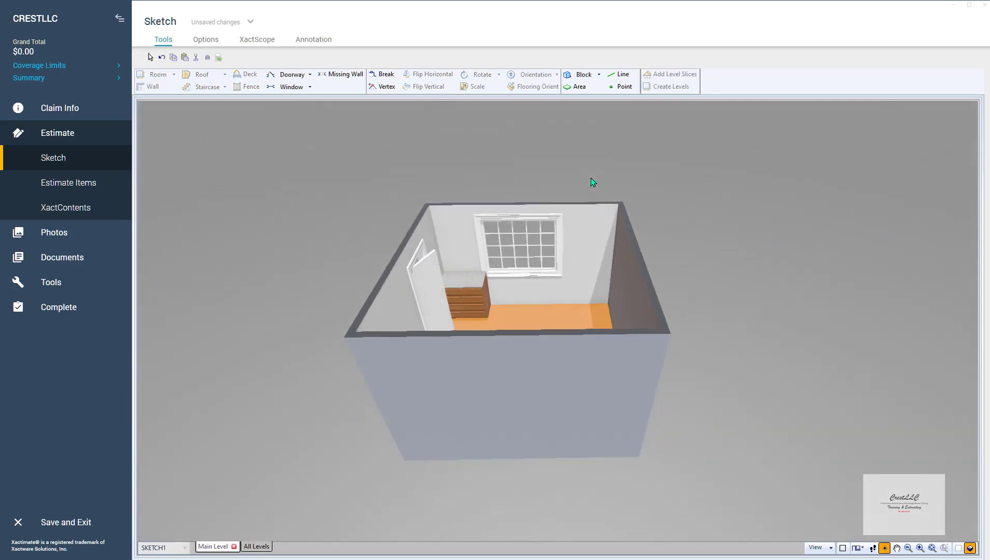
pyautogui.scroll(8, 477, 327)
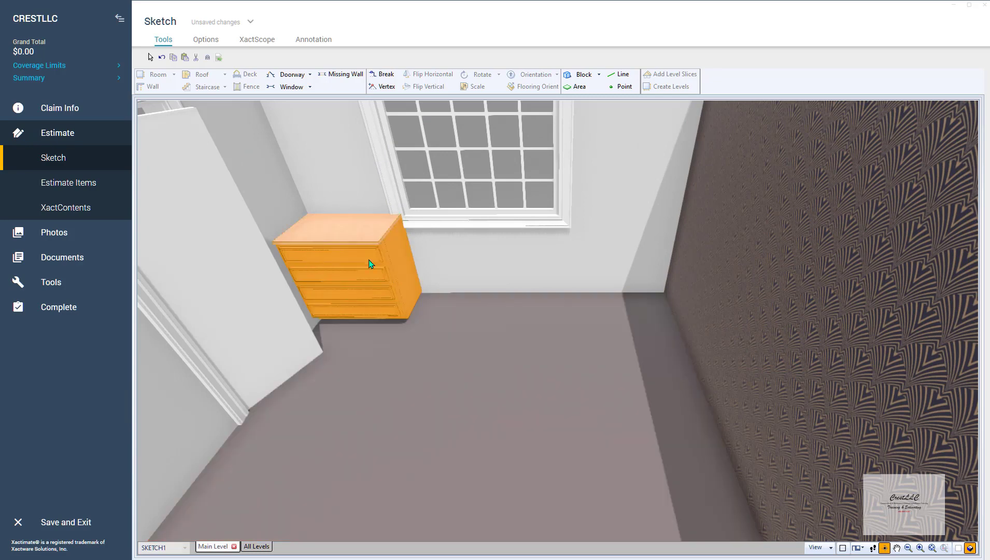
pyautogui.press('F12')
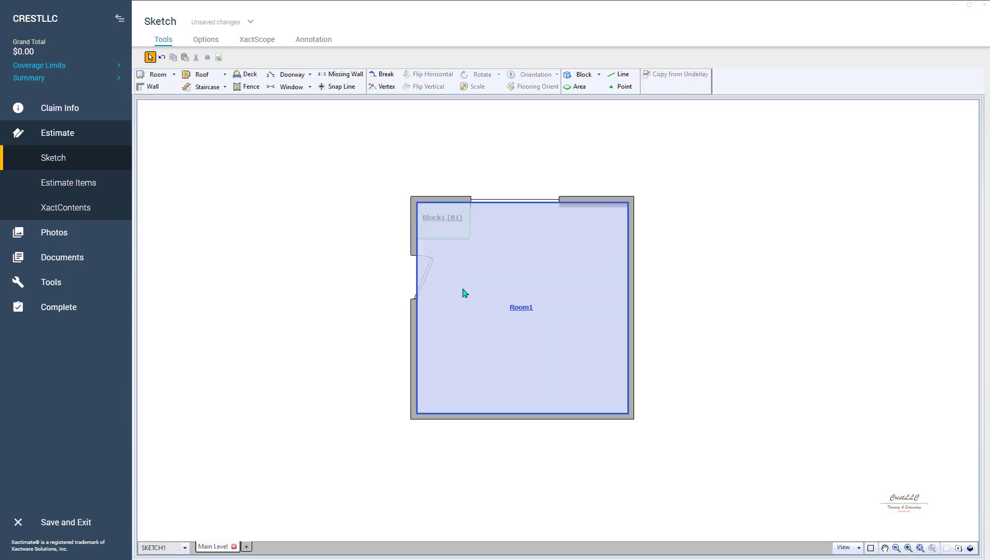
# Set the low cabinet's face type to Door, check it up close in 3D, and return to the plan.
pyautogui.click(449, 223)
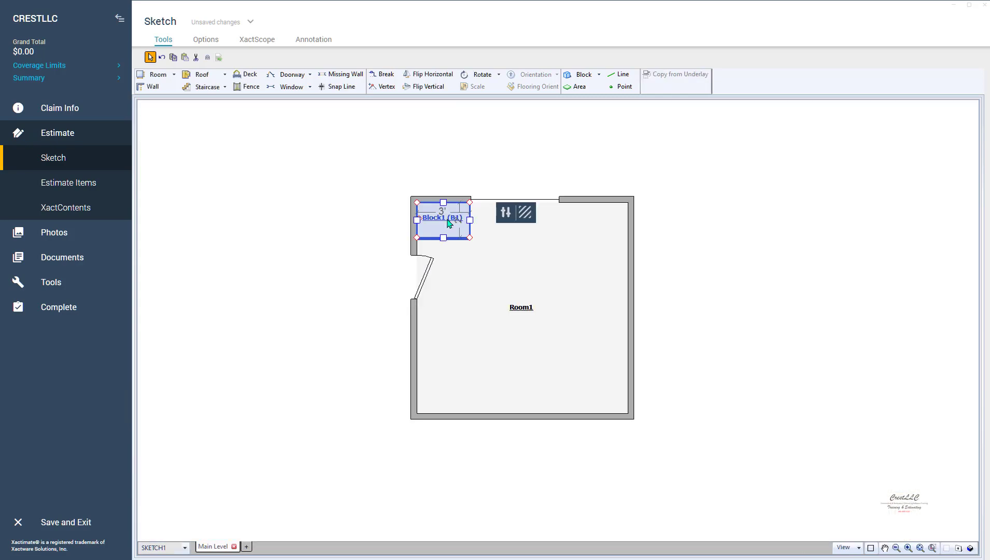
pyautogui.click(506, 215)
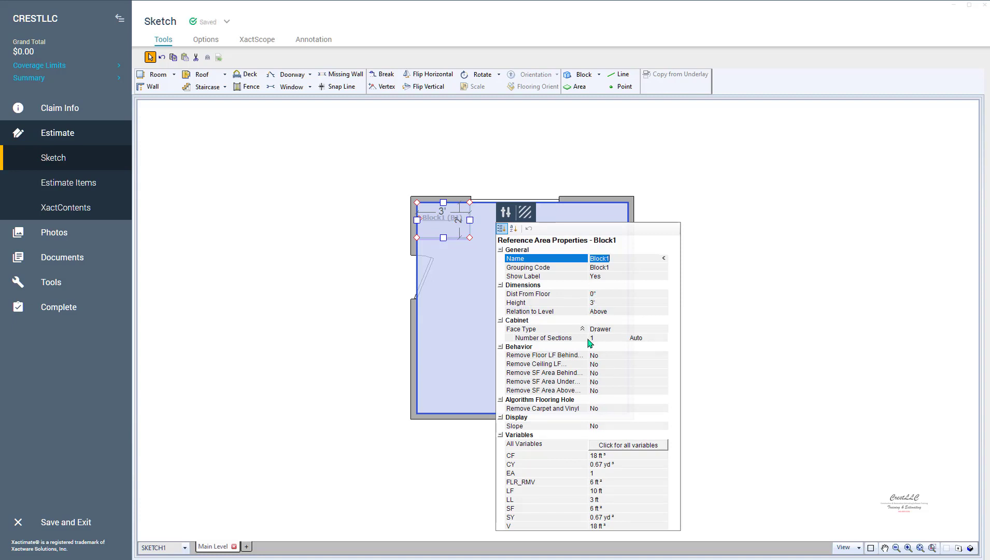
pyautogui.doubleClick(551, 330)
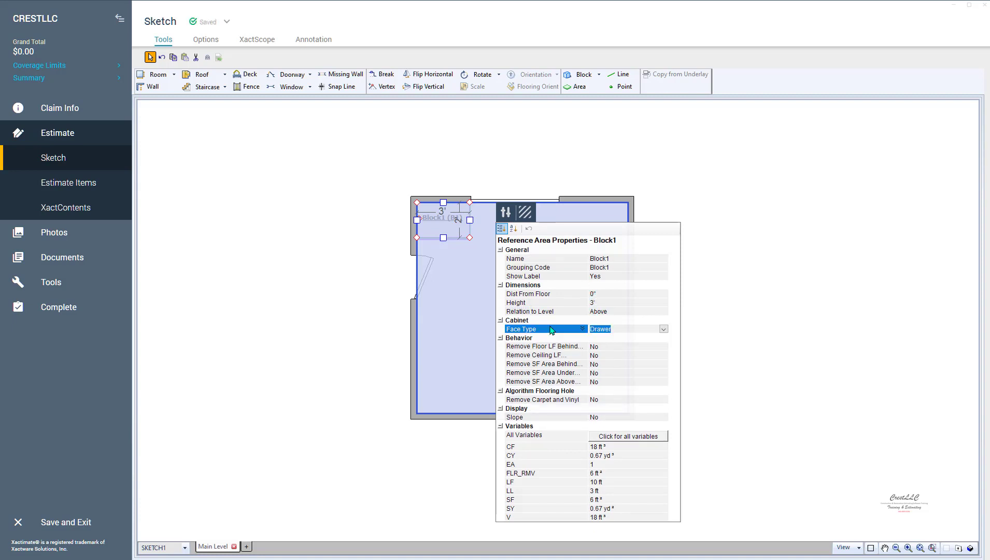
pyautogui.click(663, 328)
pyautogui.click(600, 337)
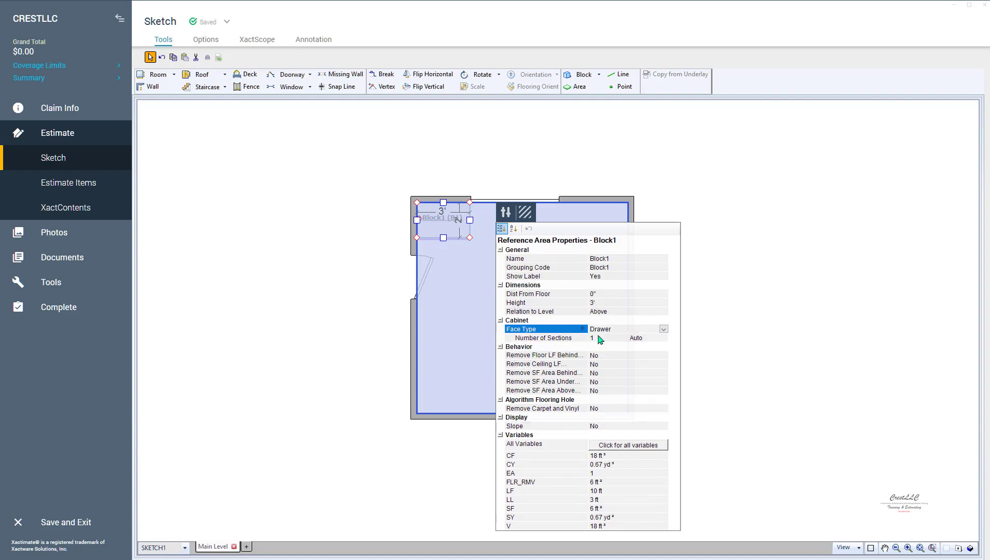
pyautogui.click(751, 300)
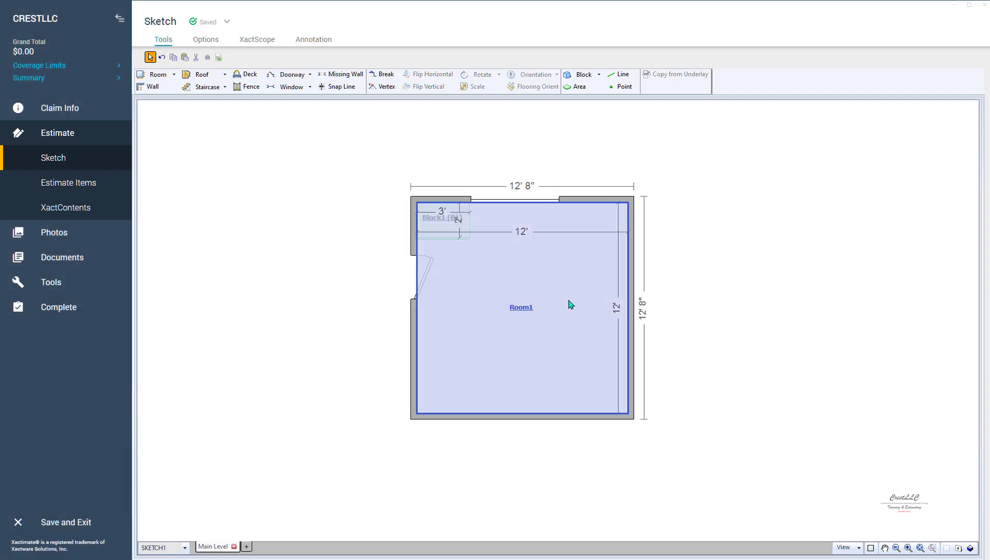
pyautogui.press('F8')
pyautogui.moveTo(510, 288); pyautogui.dragTo(534, 173)
pyautogui.scroll(5, 461, 319)
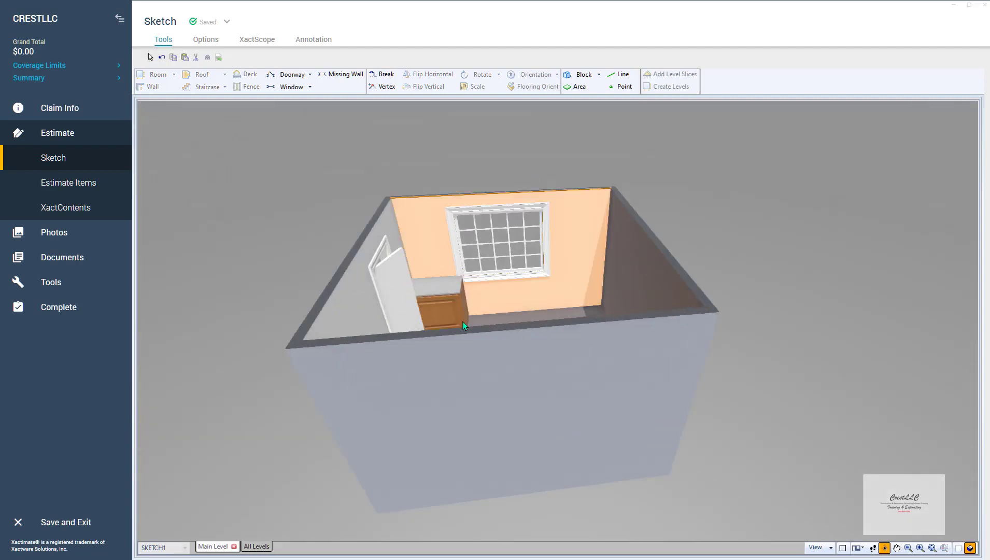
pyautogui.scroll(-4, 457, 334)
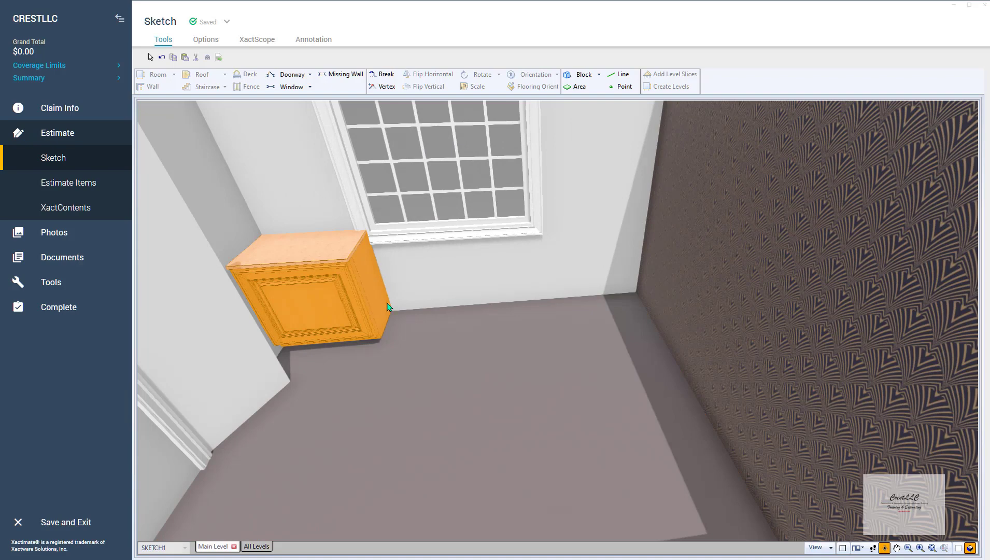
pyautogui.press('F8')
# Set the low cabinet's number of sections to Manual with 2 sections, check the doors in 3D, and return to the plan.
pyautogui.click(437, 232)
pyautogui.doubleClick(438, 230)
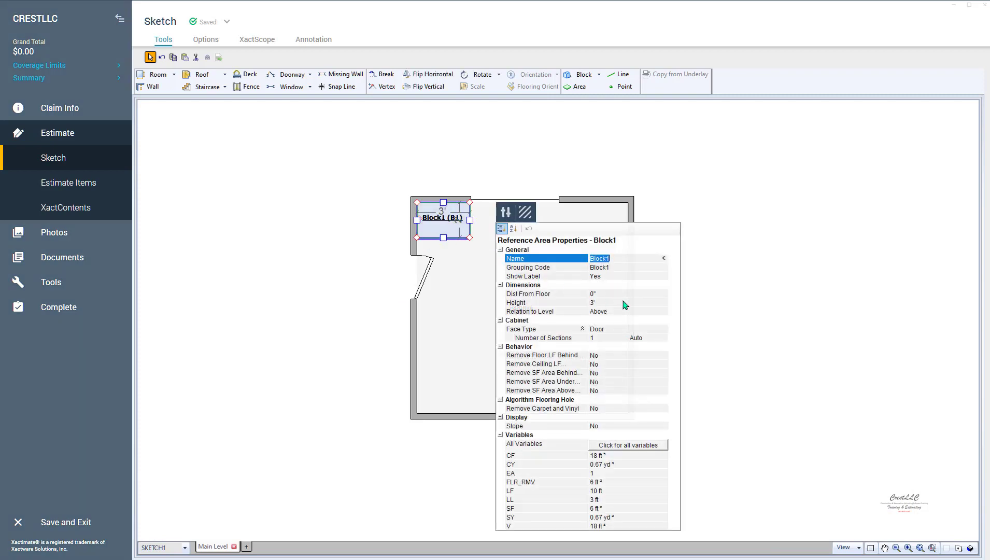
pyautogui.click(606, 339)
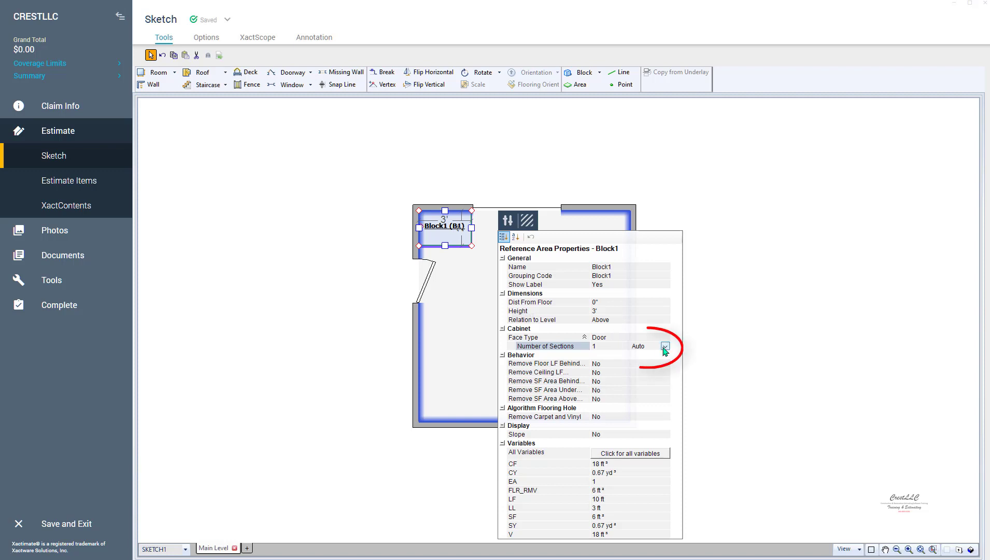
pyautogui.click(664, 346)
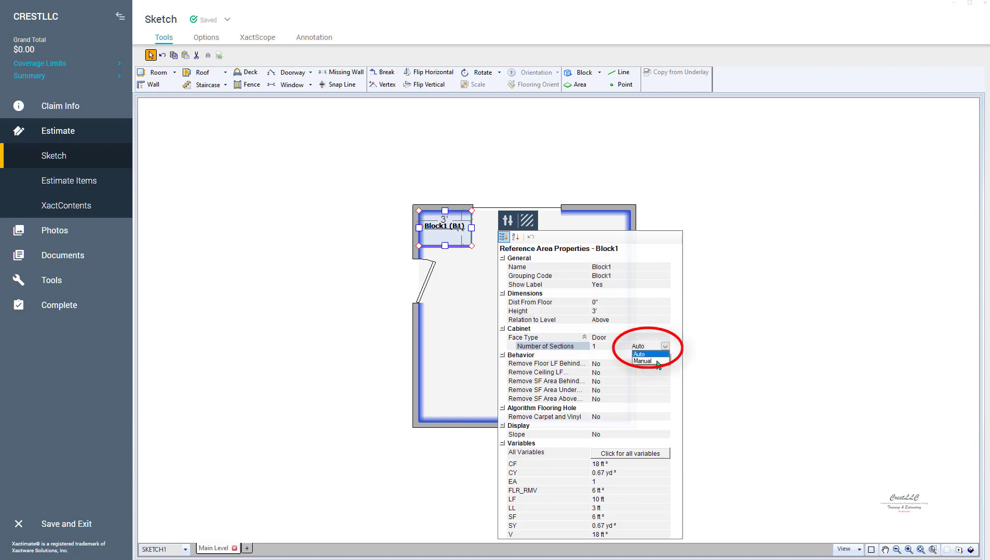
pyautogui.click(656, 362)
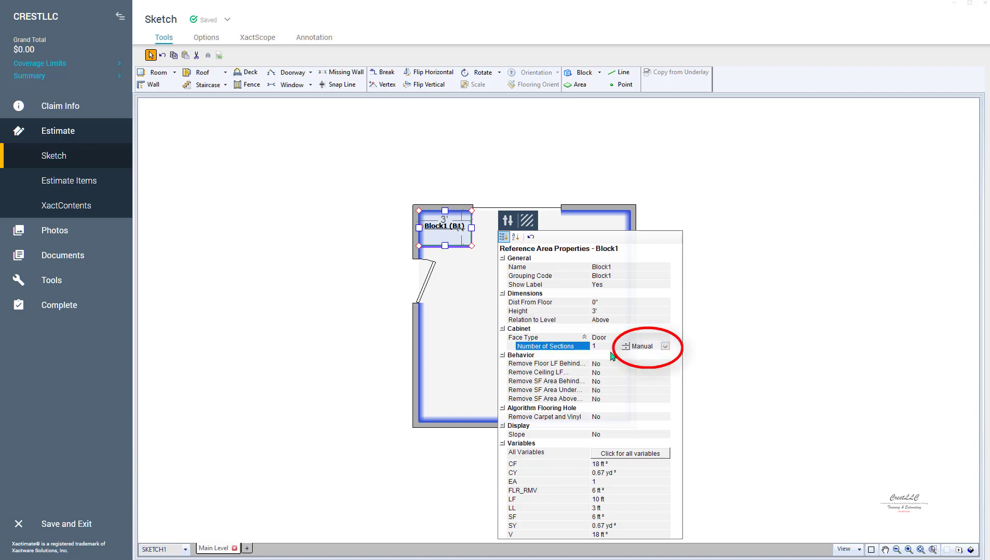
pyautogui.click(626, 345)
pyautogui.click(714, 343)
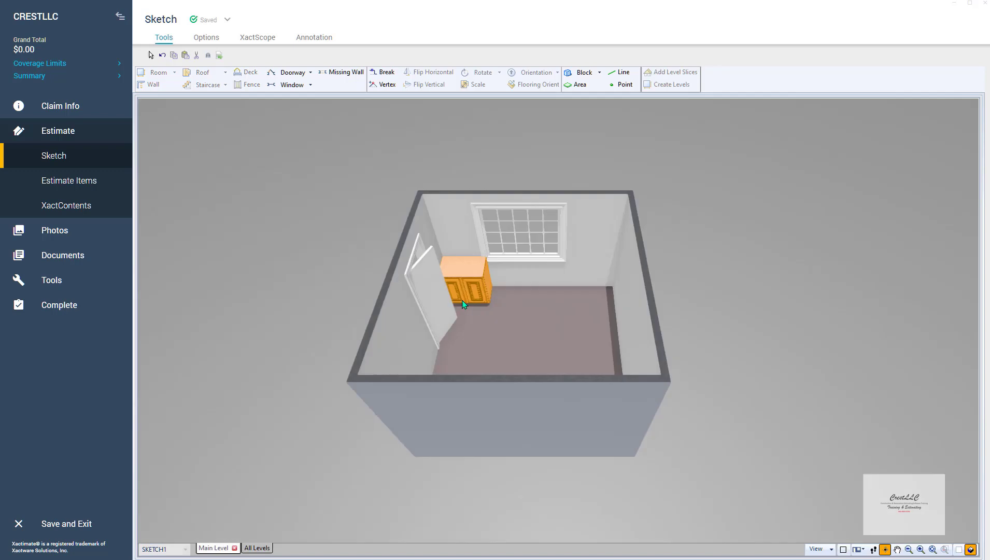
pyautogui.scroll(5, 462, 300)
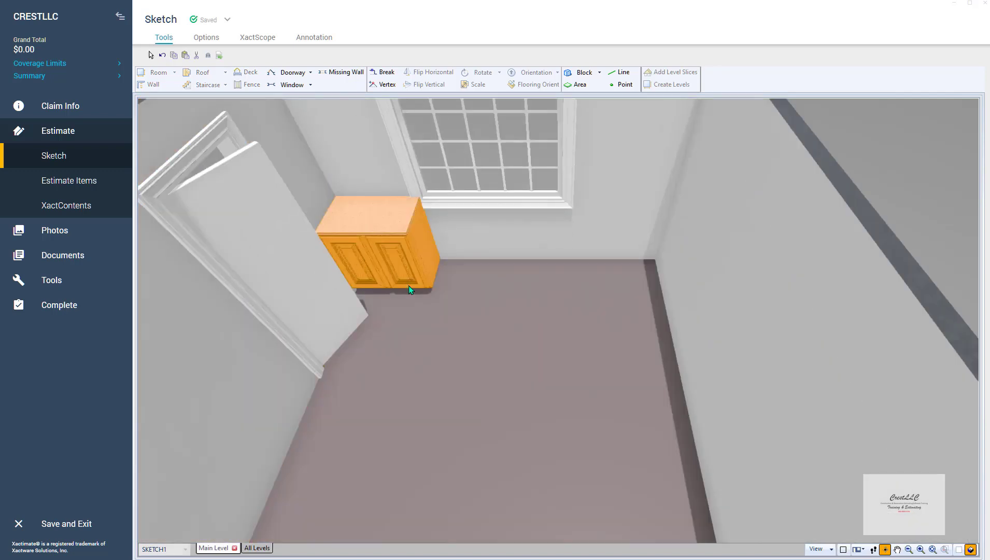
pyautogui.press('F3')
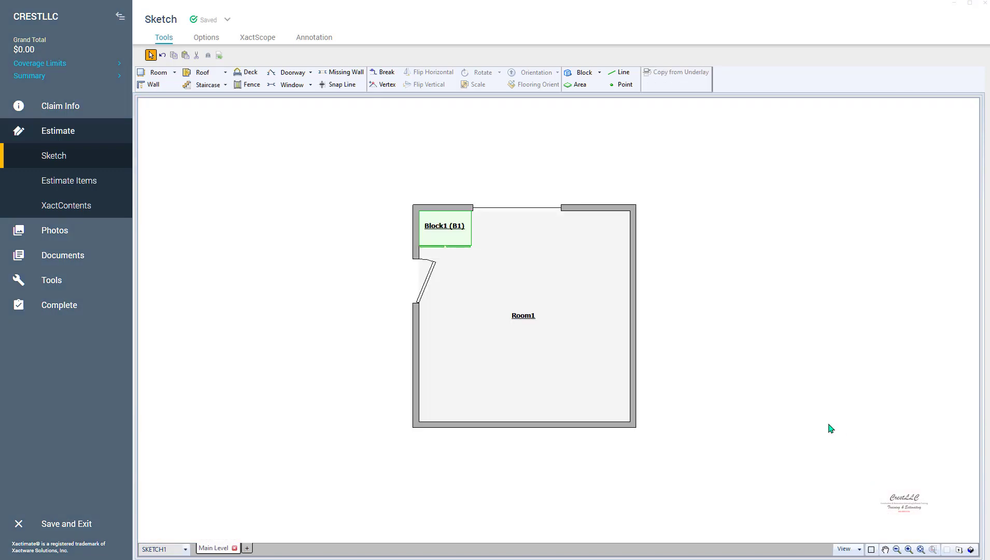
# Switch the low cabinet's number of sections back to Auto and close its properties.
pyautogui.click(453, 237)
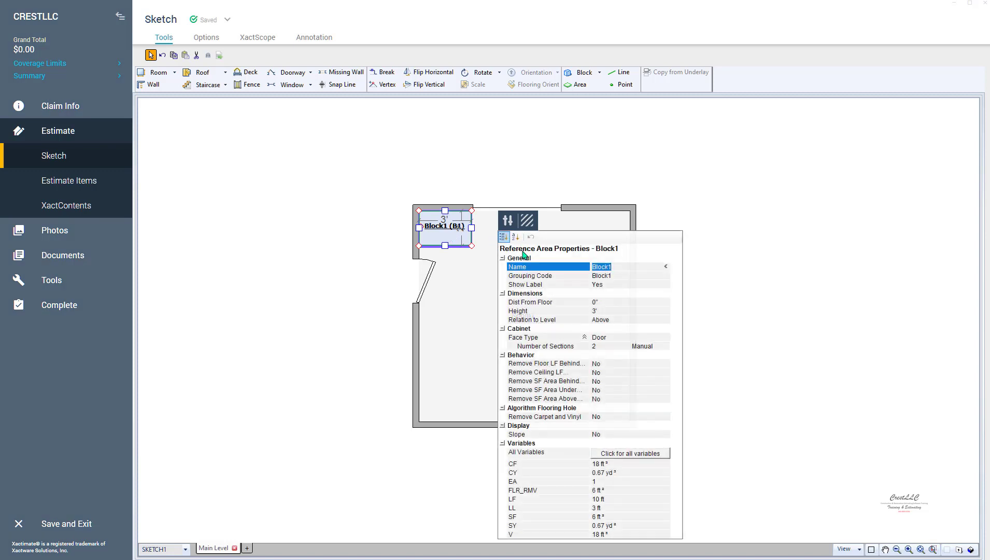
pyautogui.click(664, 349)
pyautogui.click(665, 347)
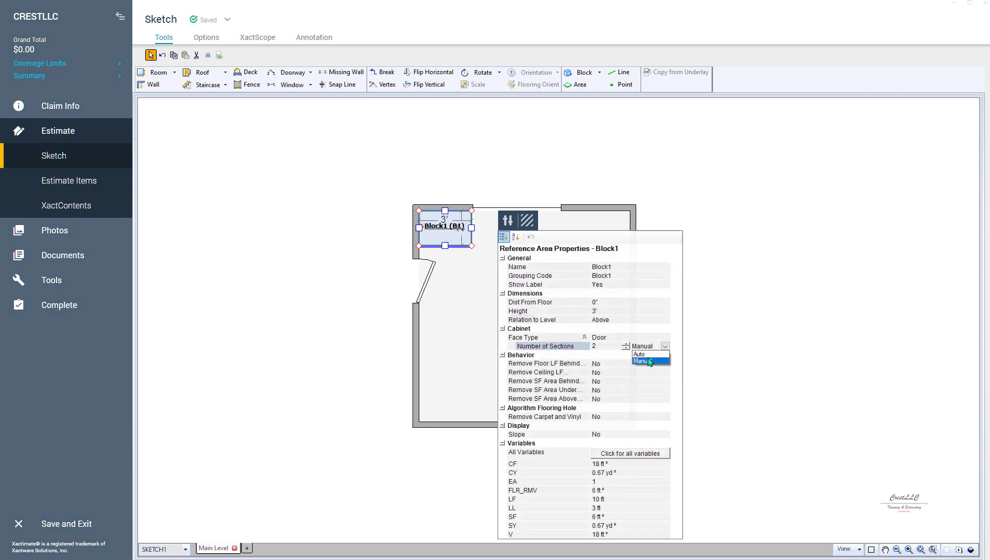
pyautogui.click(645, 355)
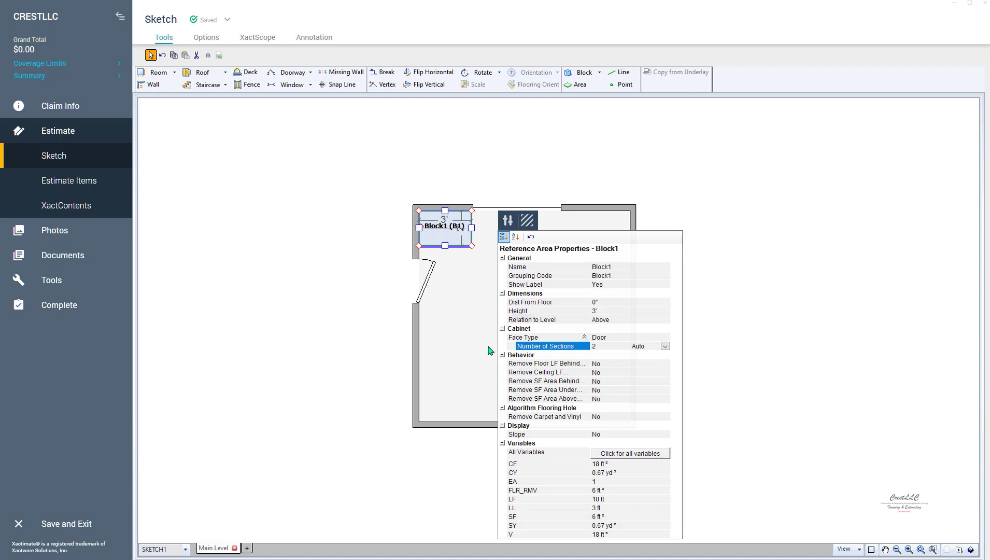
pyautogui.click(458, 346)
# Stretch the low cabinet to 12' so it spans the full window wall, view it in 3D, and return to the plan.
pyautogui.click(448, 230)
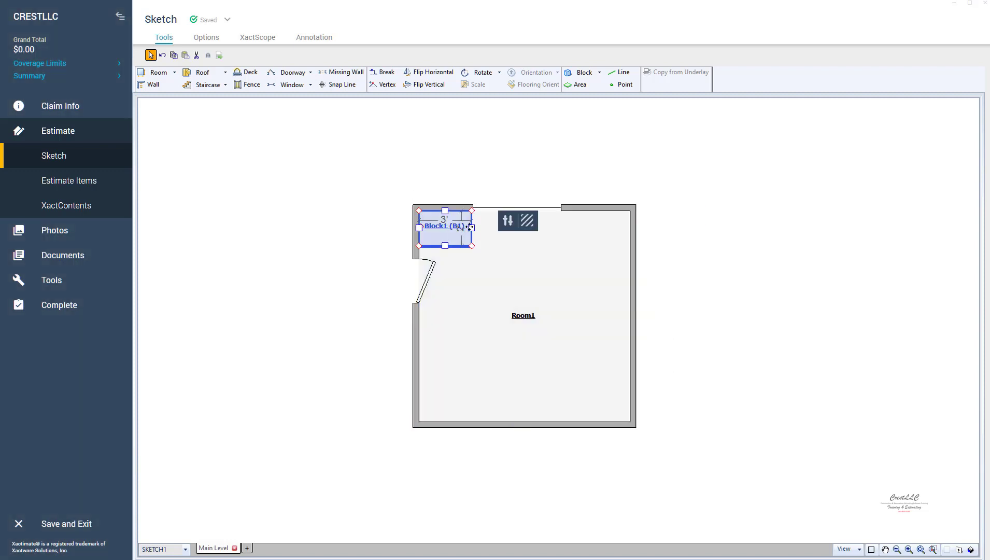
pyautogui.click(471, 228)
pyautogui.moveTo(505, 225); pyautogui.dragTo(626, 229)
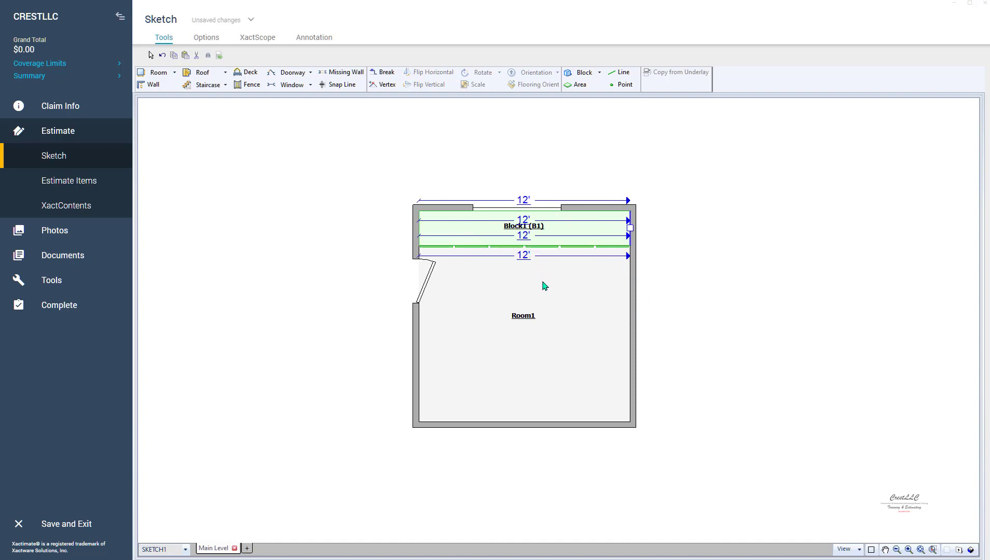
pyautogui.press('F9')
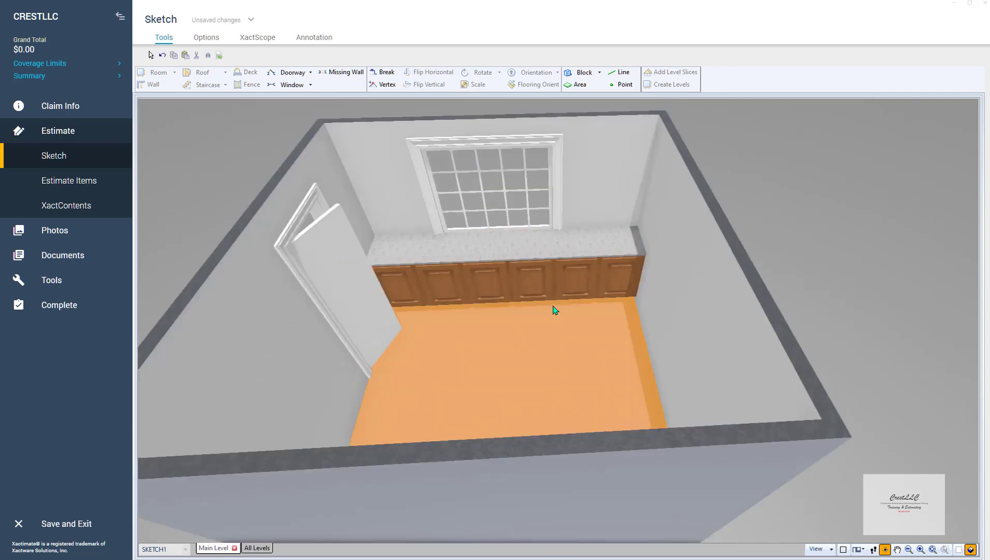
pyautogui.press('F3')
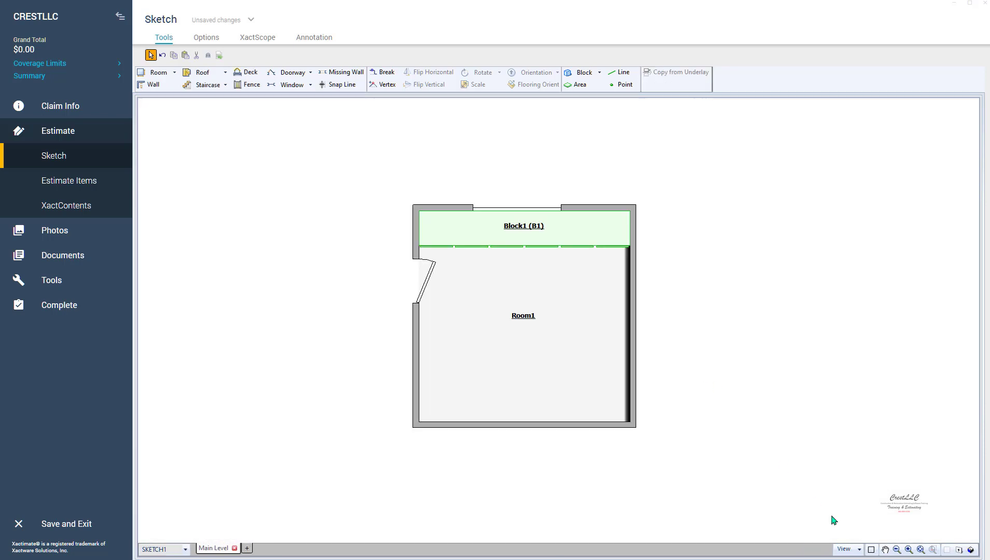